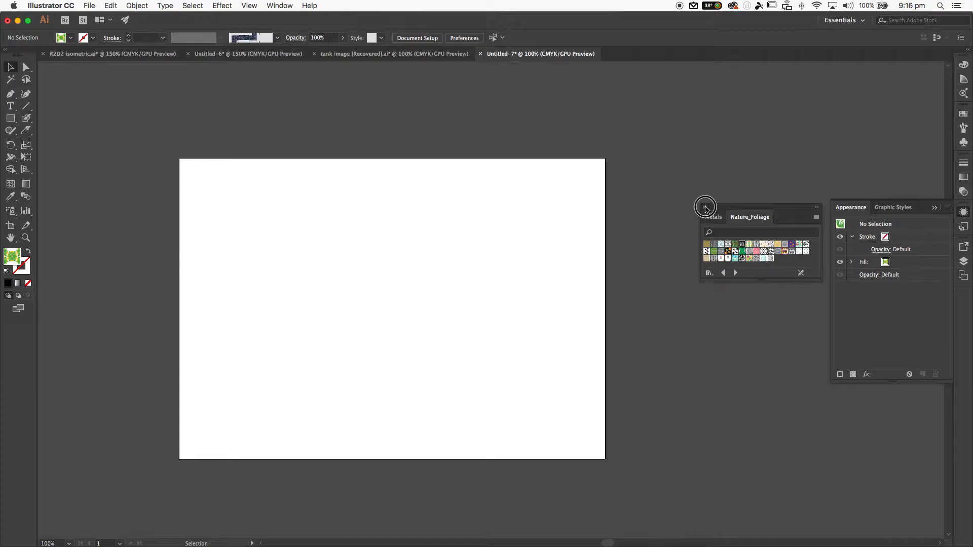
Paste the copied tank illustration near the middle of the blank artboard
{"action": "left_click", "coordinate": [934, 208]}
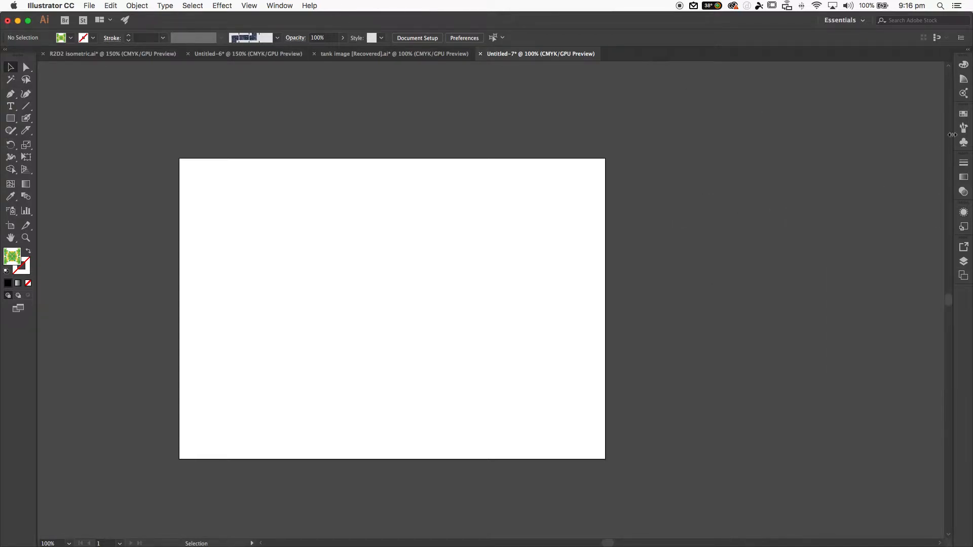
{"action": "key", "text": "space"}
{"action": "left_click_drag", "start_coordinate": [586, 216], "coordinate": [670, 206]}
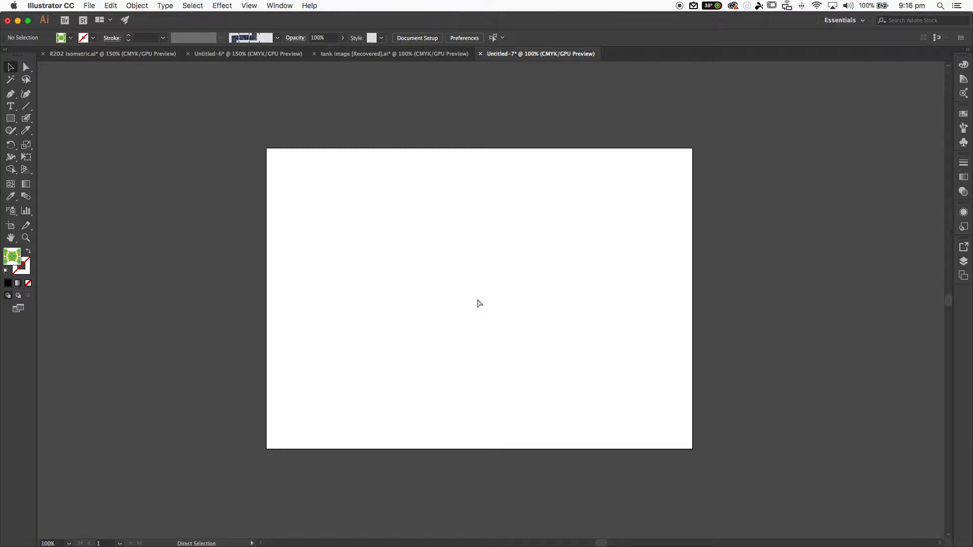
{"action": "key", "text": "super+v"}
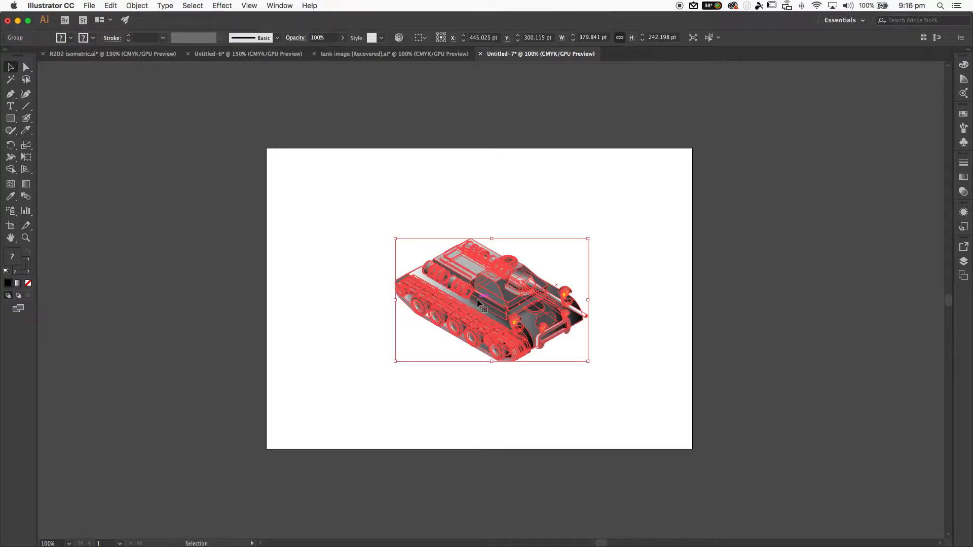
{"action": "left_click", "coordinate": [352, 217]}
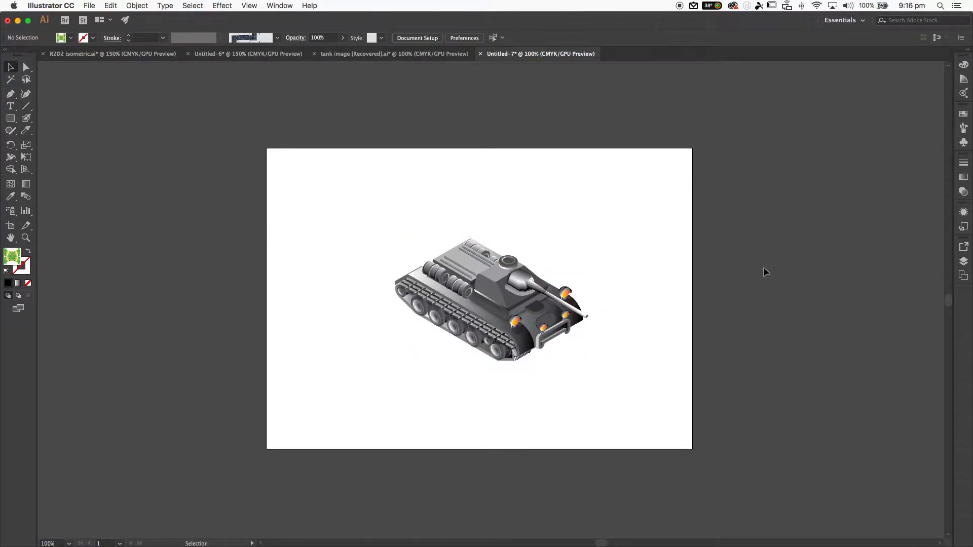
Show the document's layers and collapse the expanded tank group and Layer 2
{"action": "left_click", "coordinate": [290, 7]}
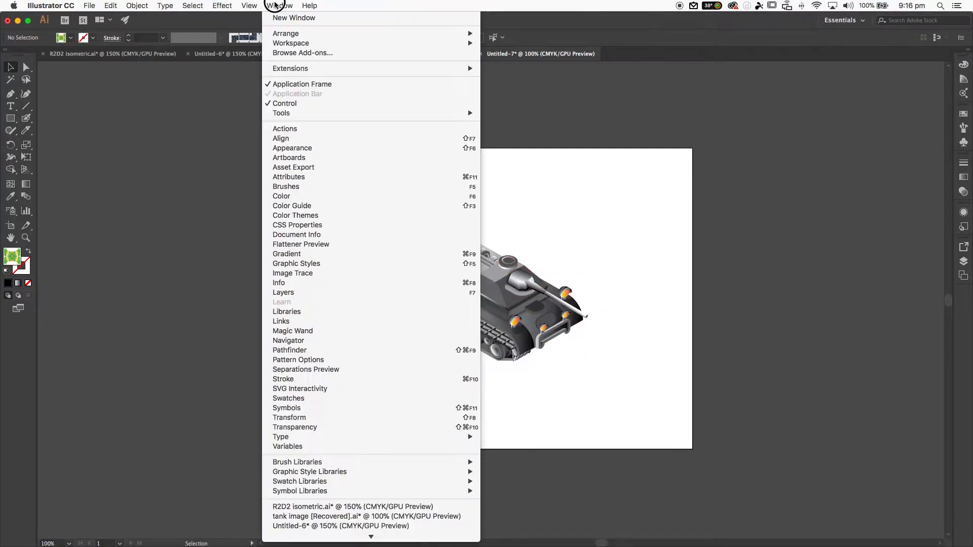
{"action": "left_click", "coordinate": [333, 293]}
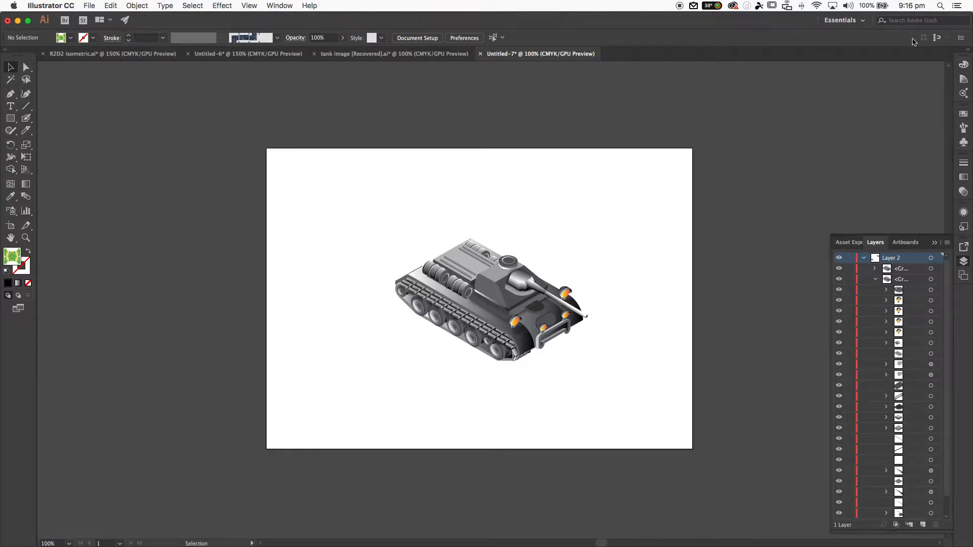
{"action": "left_click", "coordinate": [966, 265]}
{"action": "left_click", "coordinate": [966, 265]}
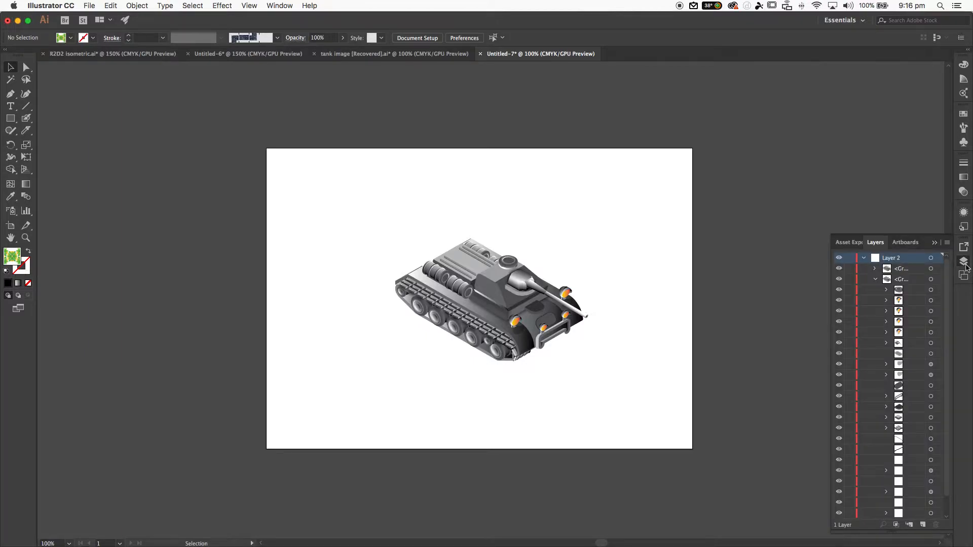
{"action": "left_click", "coordinate": [876, 279]}
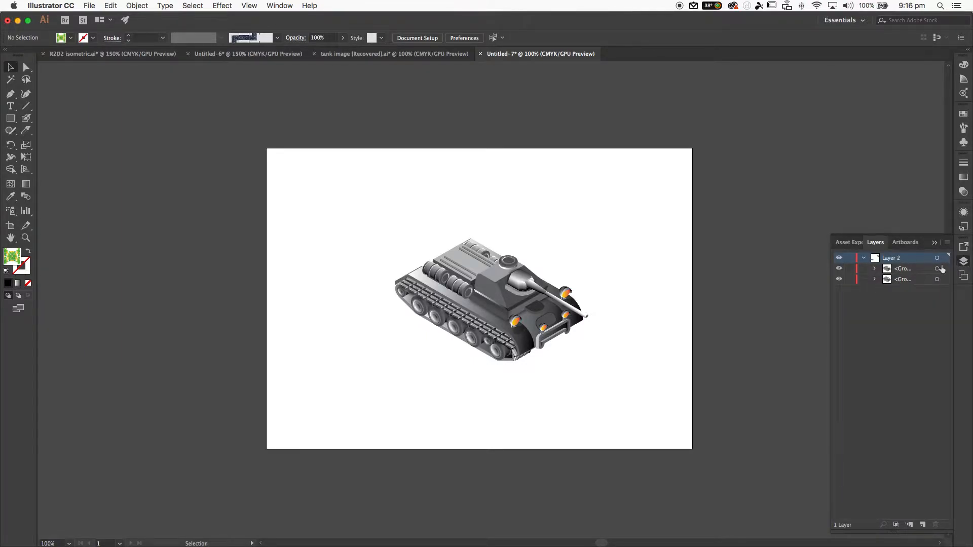
{"action": "left_click", "coordinate": [280, 5]}
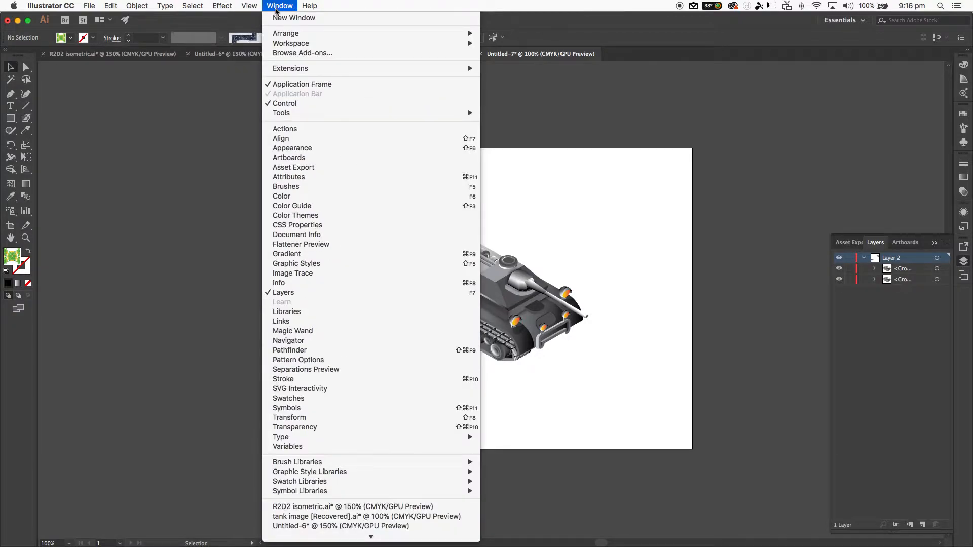
{"action": "left_click", "coordinate": [276, 9]}
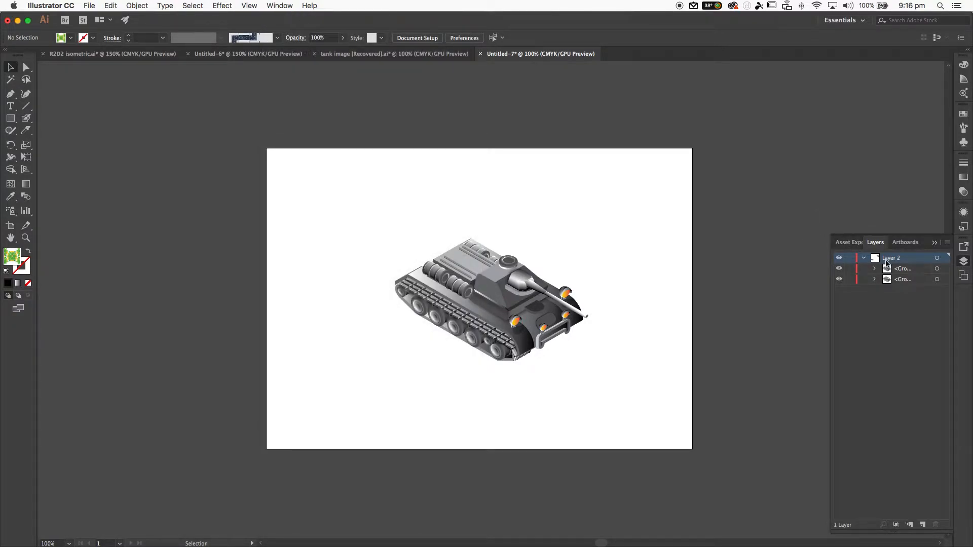
{"action": "left_click", "coordinate": [865, 260]}
Delete the duplicate tank lying outside the artboard
{"action": "key", "text": "super+minus"}
{"action": "key", "text": "super+minus"}
{"action": "key", "text": "super+equal"}
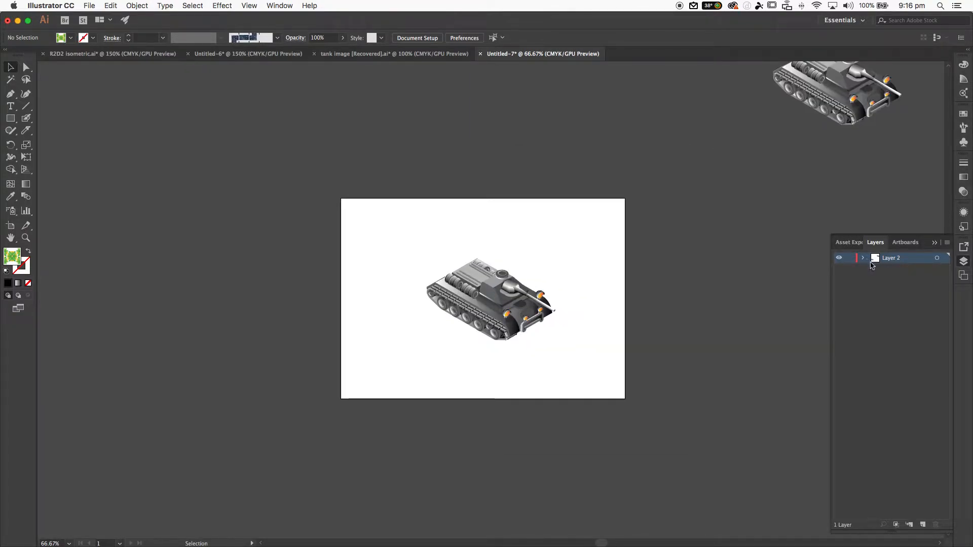
{"action": "left_click", "coordinate": [833, 88]}
{"action": "key", "text": "Delete"}
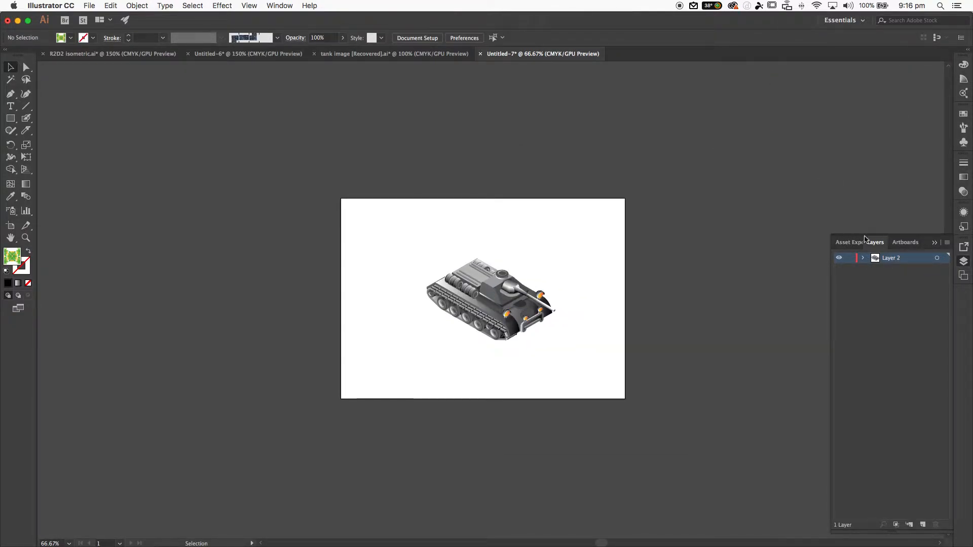
Expand Layer 2 and its tank group, select the small lower headlight group, and examine it up close within the artwork
{"action": "key", "text": "super+a"}
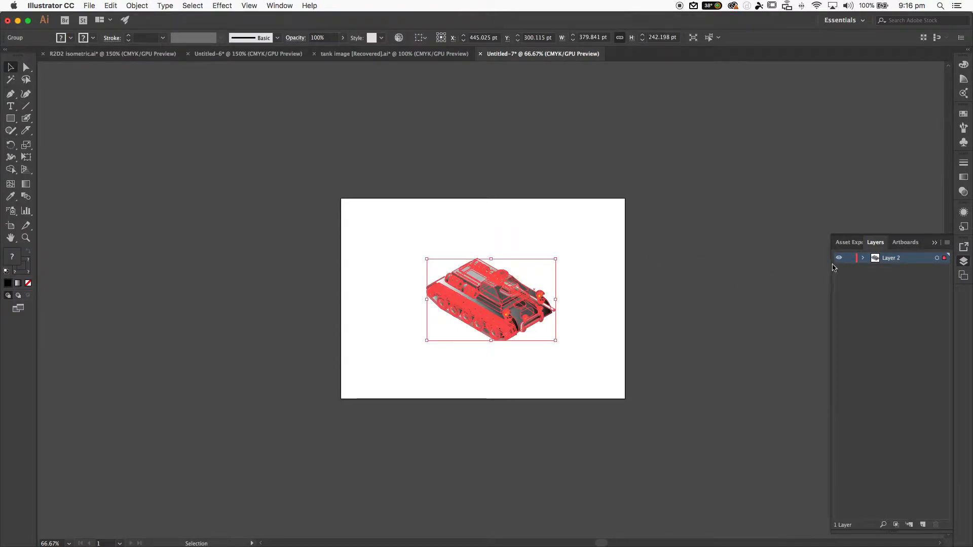
{"action": "left_click", "coordinate": [863, 259]}
{"action": "left_click", "coordinate": [875, 269]}
{"action": "scroll", "coordinate": [887, 283], "scroll_direction": "down", "scroll_amount": 1}
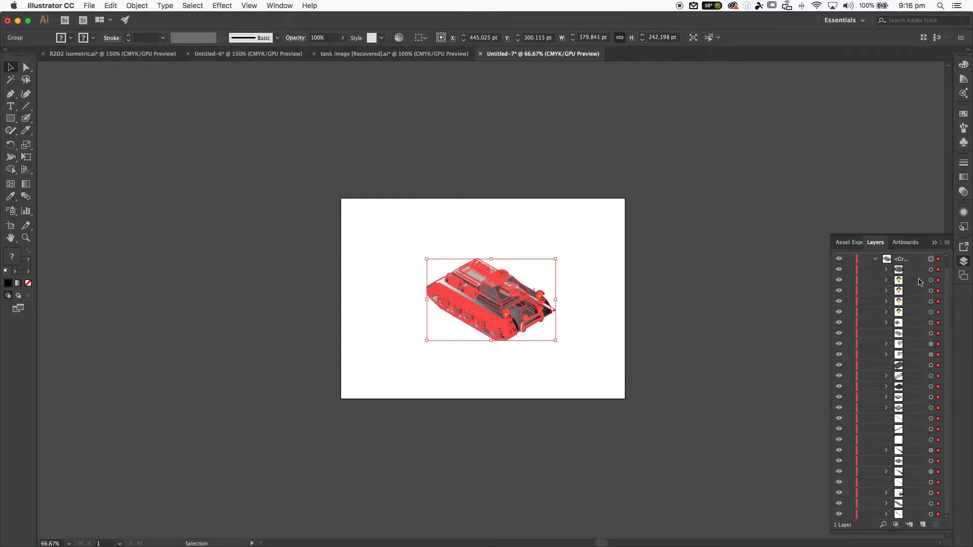
{"action": "left_click", "coordinate": [932, 281]}
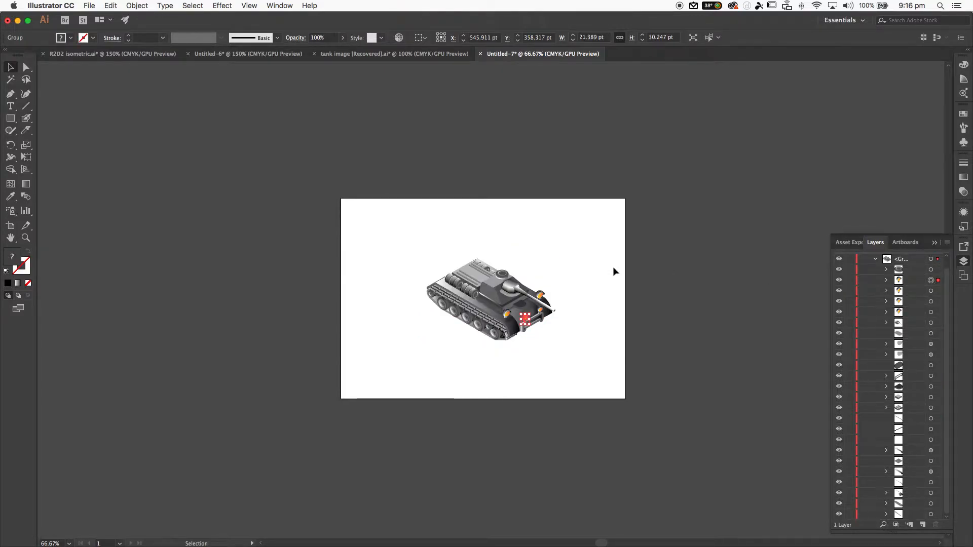
{"action": "key", "text": "super+1"}
{"action": "key", "text": "alt+super+equal"}
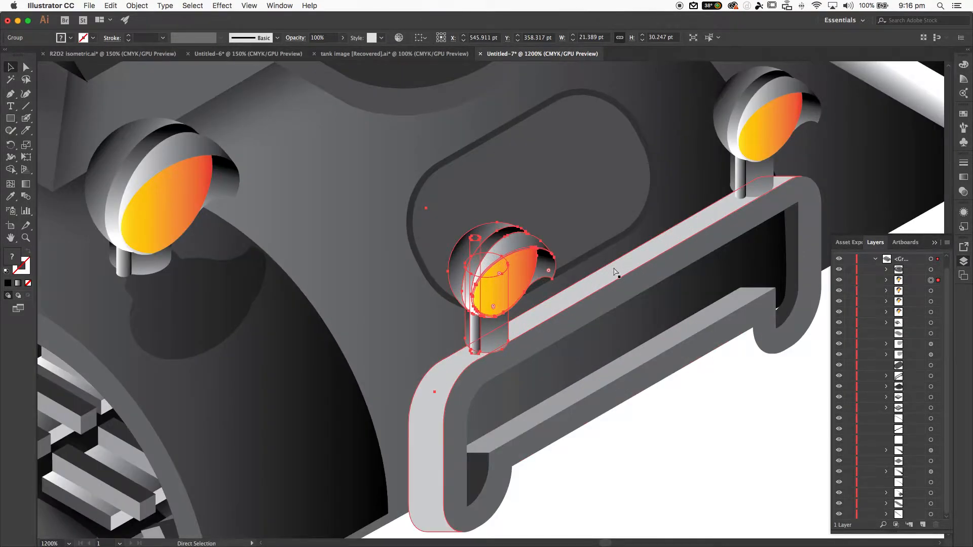
{"action": "key", "text": "super+minus"}
{"action": "key", "text": "super+minus"}
{"action": "key", "text": "super+minus"}
{"action": "key", "text": "super+minus"}
{"action": "key", "text": "super+minus"}
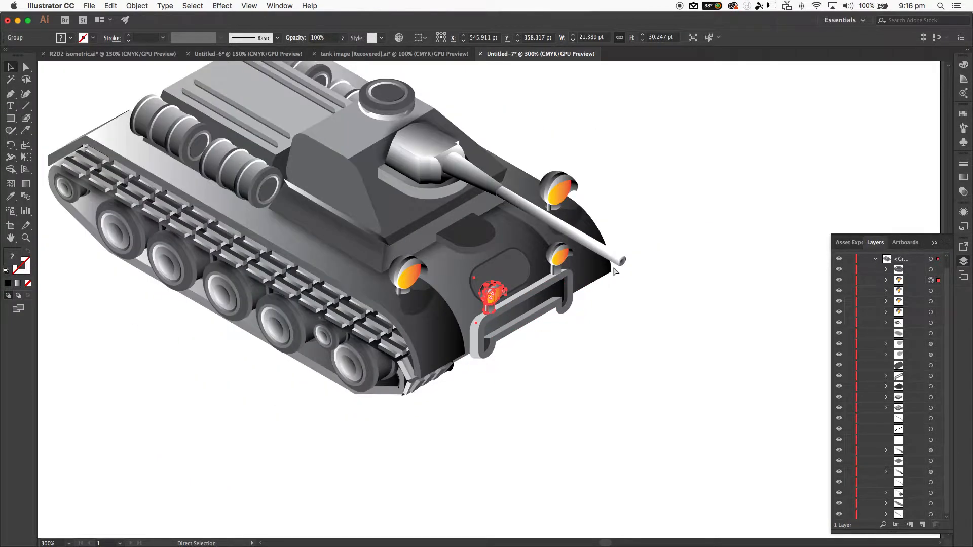
Select the whole tank group, try moving it up and to the right on the artboard, and deselect it
{"action": "left_click", "coordinate": [531, 119]}
{"action": "left_click", "coordinate": [536, 228]}
{"action": "left_click", "coordinate": [636, 180]}
{"action": "left_click_drag", "start_coordinate": [617, 194], "coordinate": [451, 302]}
{"action": "left_click", "coordinate": [782, 170]}
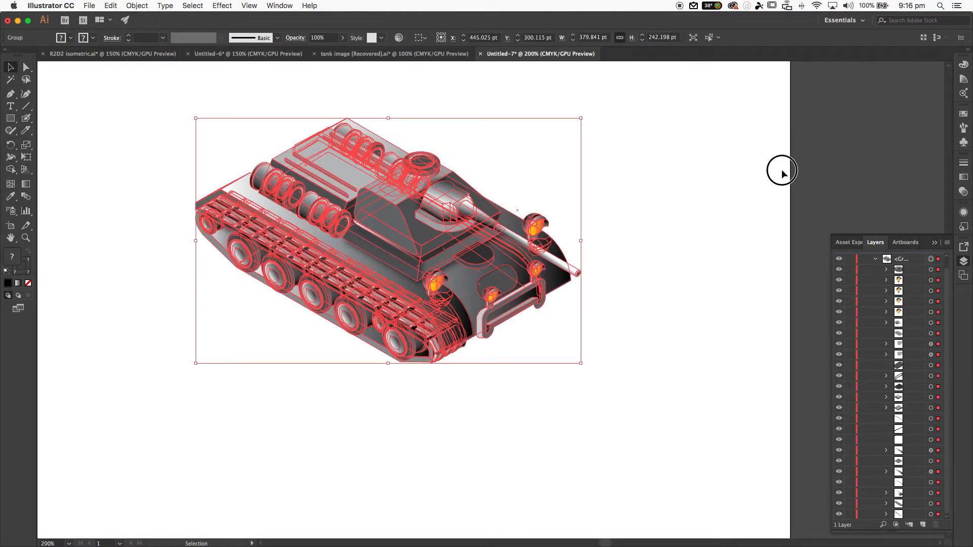
{"action": "left_click", "coordinate": [490, 240]}
{"action": "left_click_drag", "start_coordinate": [396, 207], "coordinate": [481, 188]}
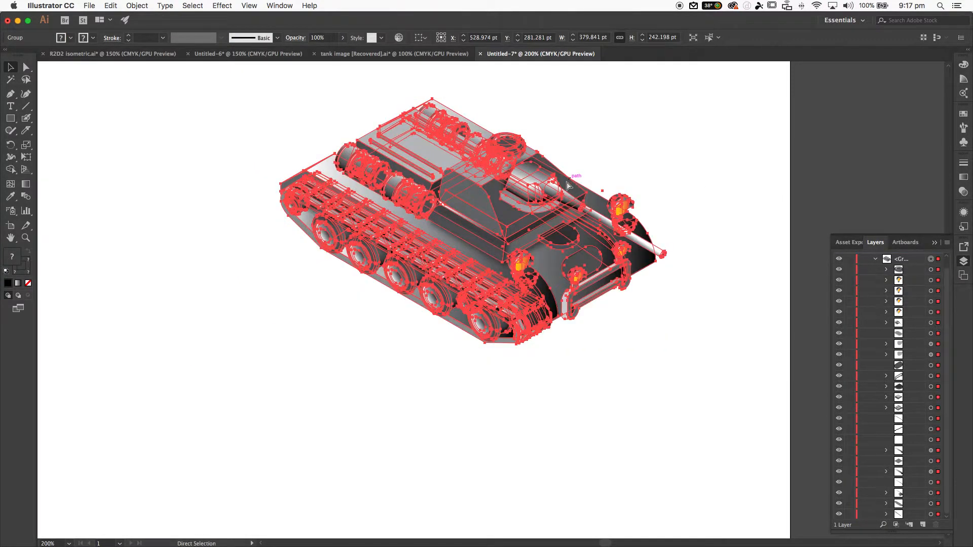
{"action": "key", "text": "super+minus"}
{"action": "left_click", "coordinate": [603, 176]}
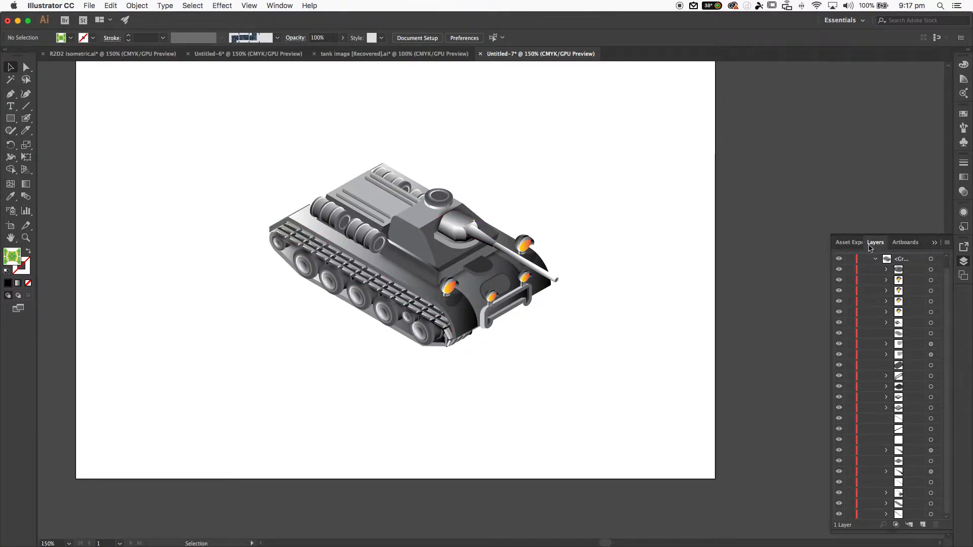
Collapse the tank group and Layer 2, check the layer's contents by selecting all its artwork, and deselect it
{"action": "left_click", "coordinate": [877, 261]}
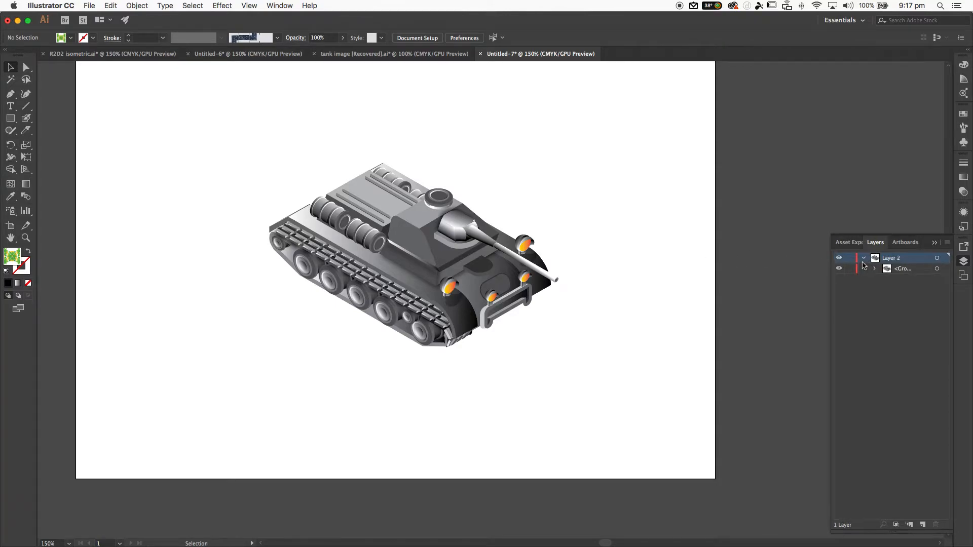
{"action": "left_click", "coordinate": [865, 259]}
{"action": "left_click", "coordinate": [937, 258]}
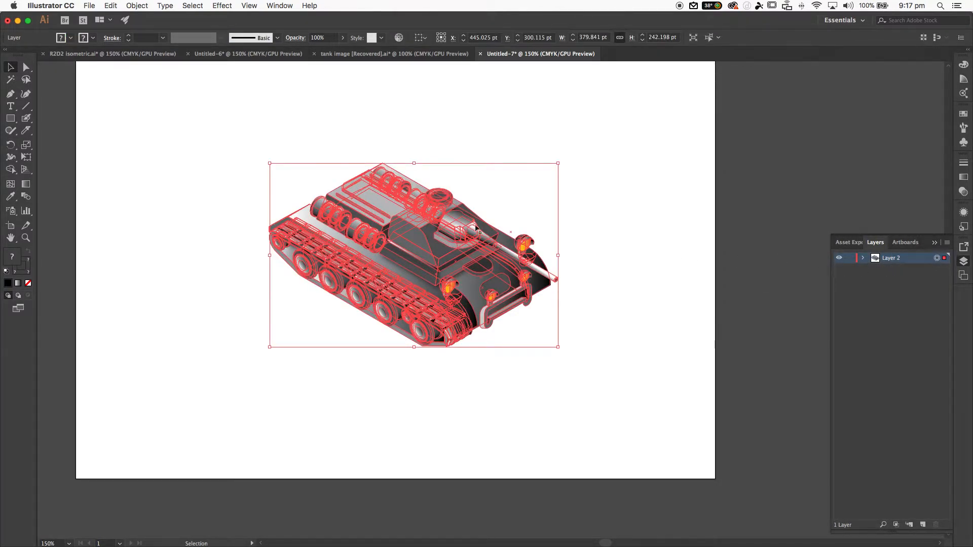
{"action": "left_click", "coordinate": [586, 177]}
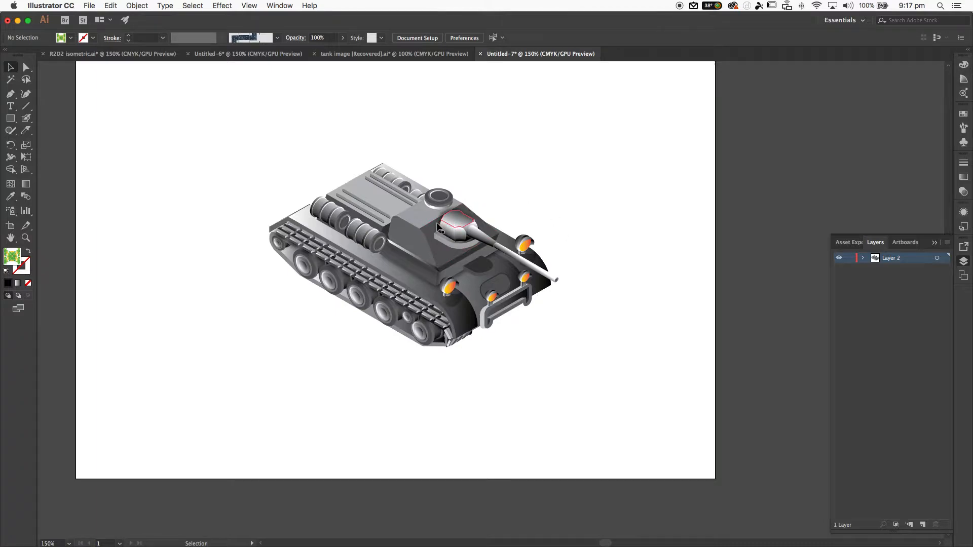
Draw a closed head-and-shoulders silhouette of about 157 by 236 pt beside the tank with the Pen tool
{"action": "key", "text": "p"}
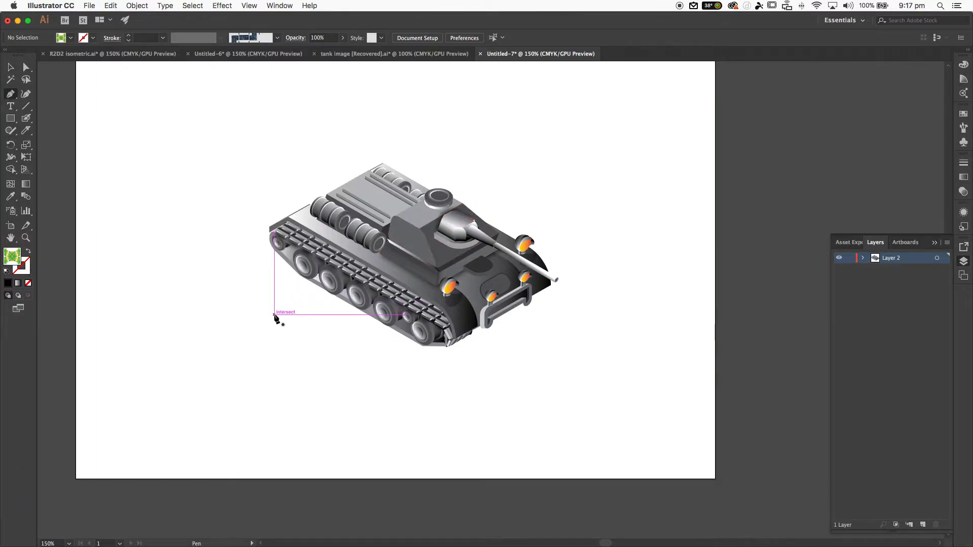
{"action": "left_click", "coordinate": [113, 336]}
{"action": "left_click_drag", "start_coordinate": [113, 275], "coordinate": [183, 191]}
{"action": "left_click", "coordinate": [151, 260]}
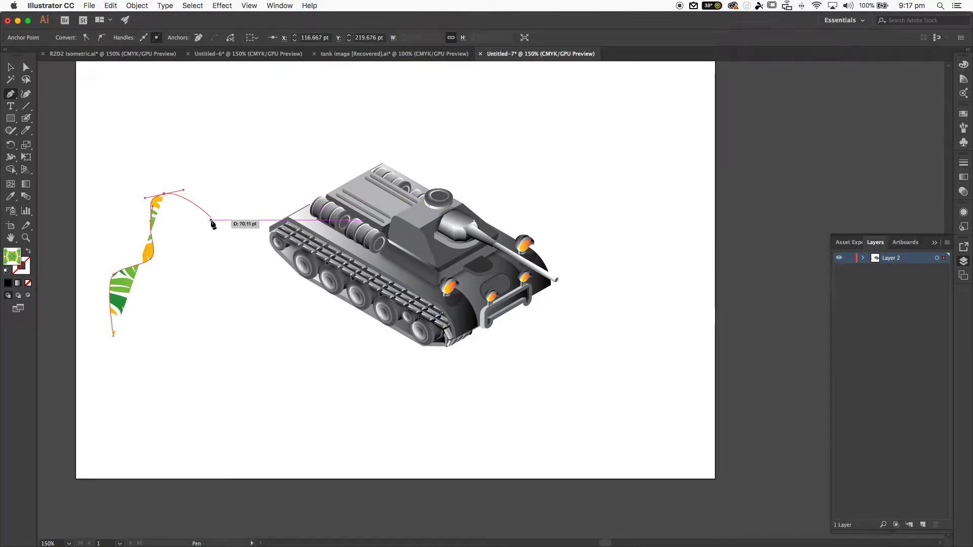
{"action": "left_click_drag", "start_coordinate": [200, 226], "coordinate": [219, 265]}
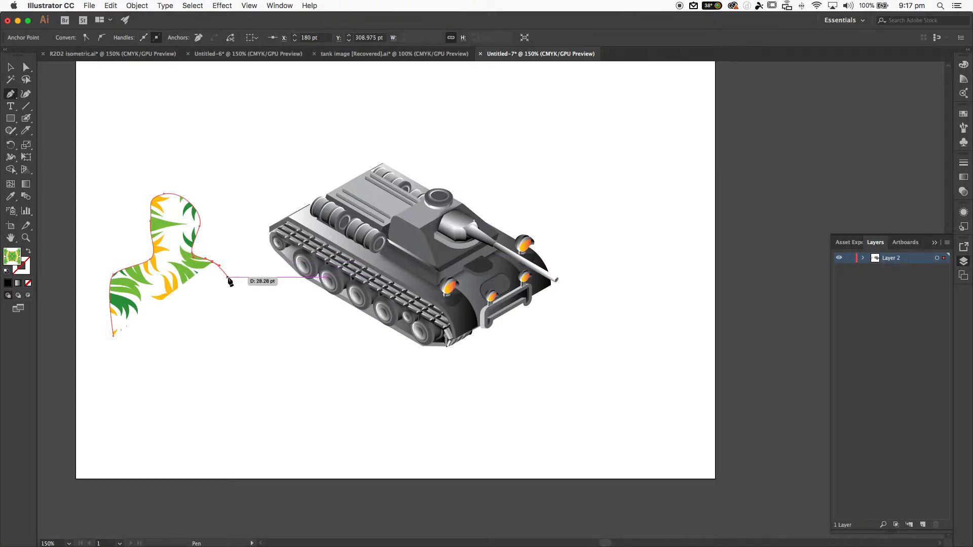
{"action": "left_click_drag", "start_coordinate": [222, 314], "coordinate": [215, 336]}
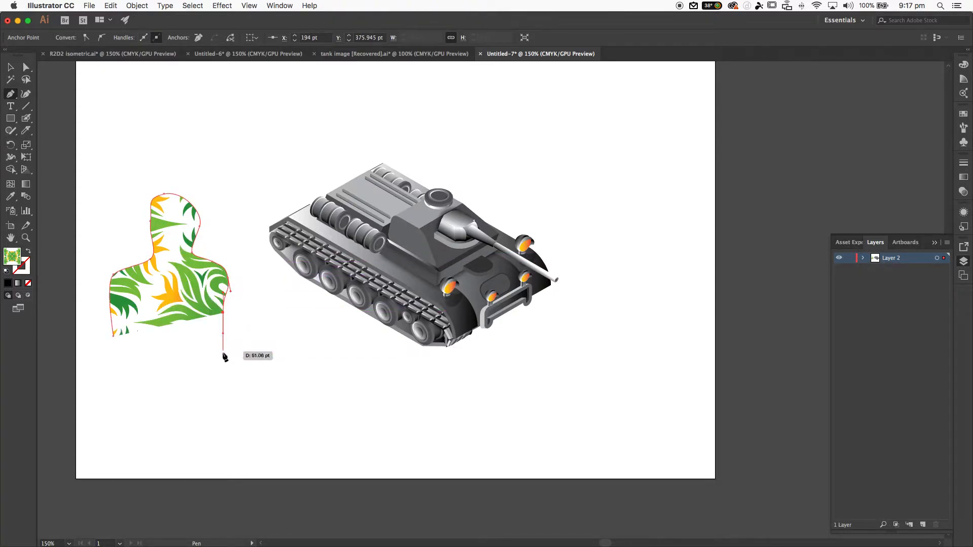
{"action": "left_click", "coordinate": [222, 361]}
{"action": "left_click", "coordinate": [117, 364]}
{"action": "left_click", "coordinate": [113, 336]}
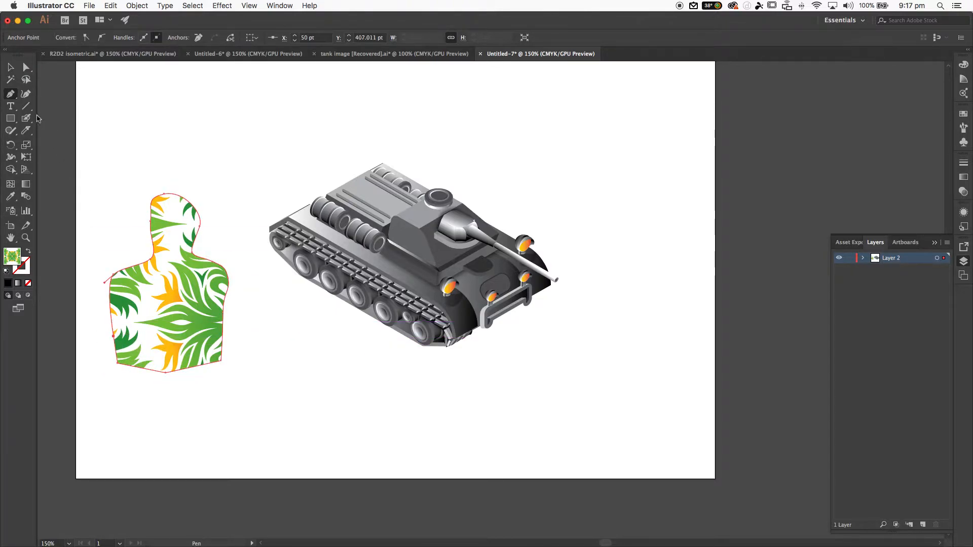
Select the head-and-shoulders silhouette and set its fill to None
{"action": "left_click", "coordinate": [10, 67]}
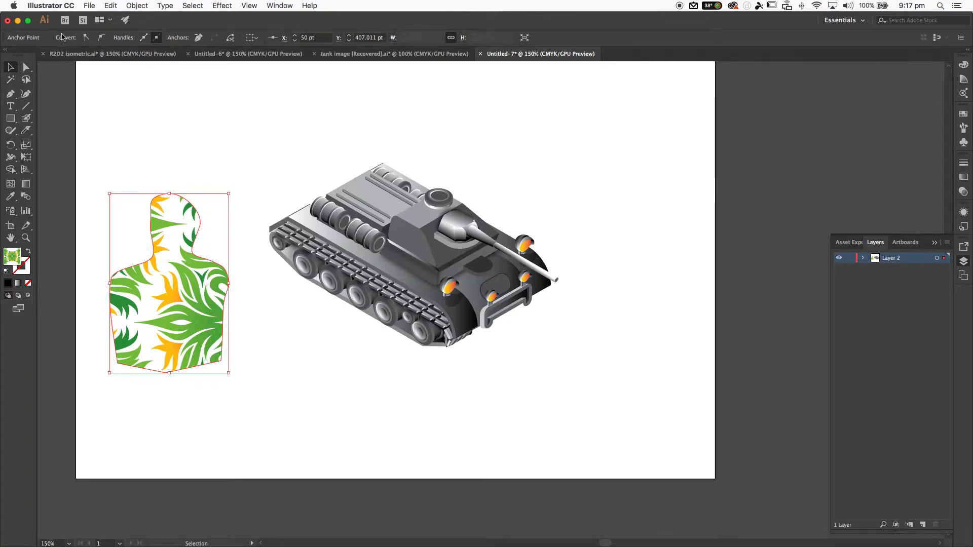
{"action": "left_click", "coordinate": [68, 106]}
{"action": "left_click", "coordinate": [160, 221]}
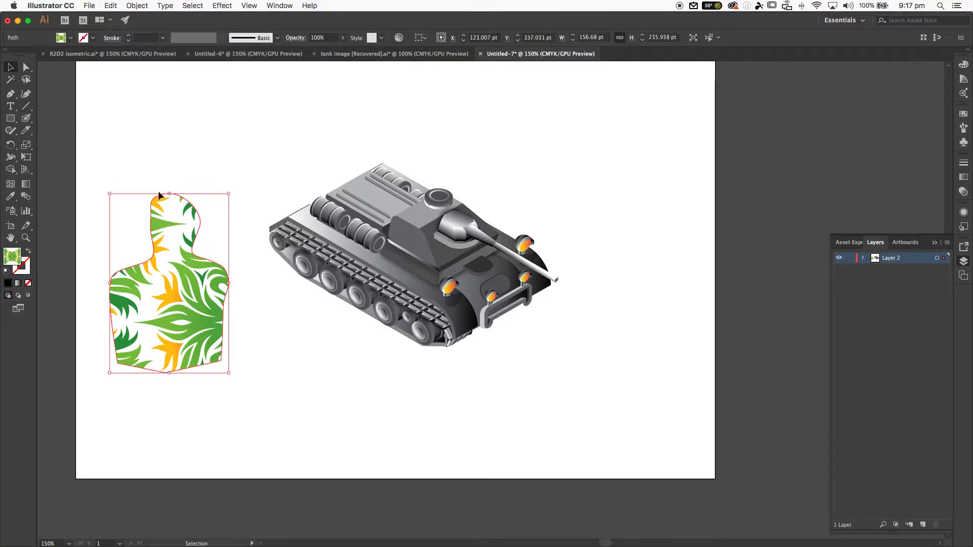
{"action": "left_click", "coordinate": [70, 38]}
{"action": "left_click", "coordinate": [70, 38]}
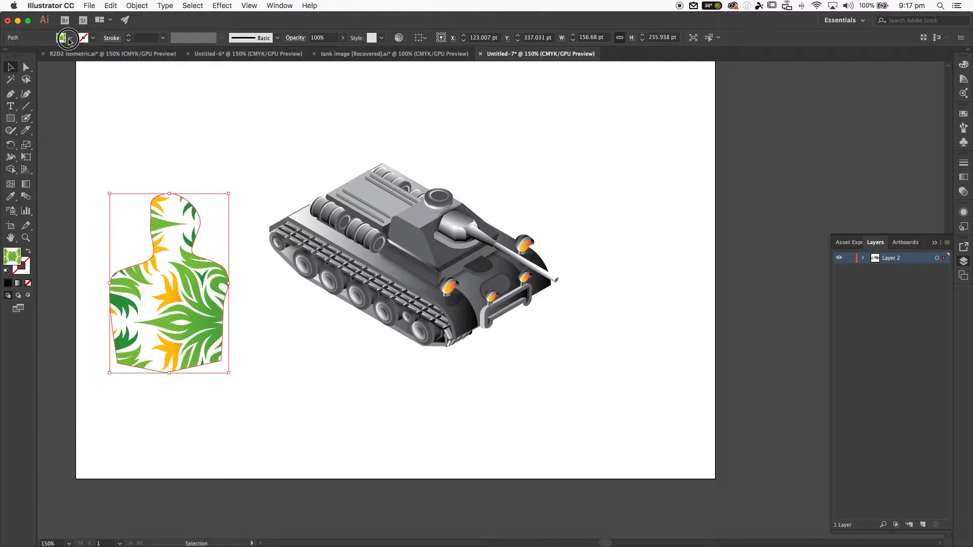
{"action": "left_click", "coordinate": [70, 39]}
{"action": "left_click", "coordinate": [9, 58]}
{"action": "left_click", "coordinate": [7, 55]}
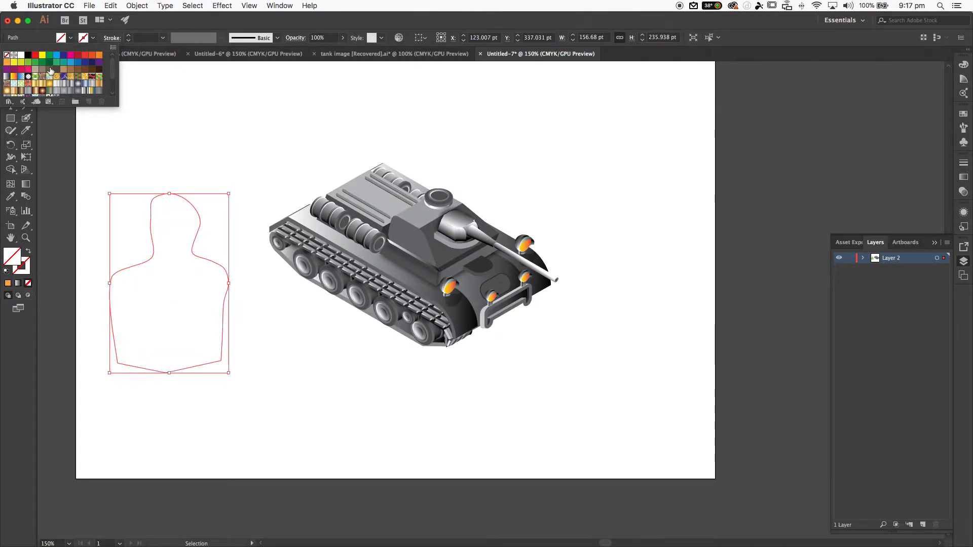
Deselect the silhouette and display the document's swatches
{"action": "left_click", "coordinate": [47, 103]}
{"action": "left_click", "coordinate": [36, 95]}
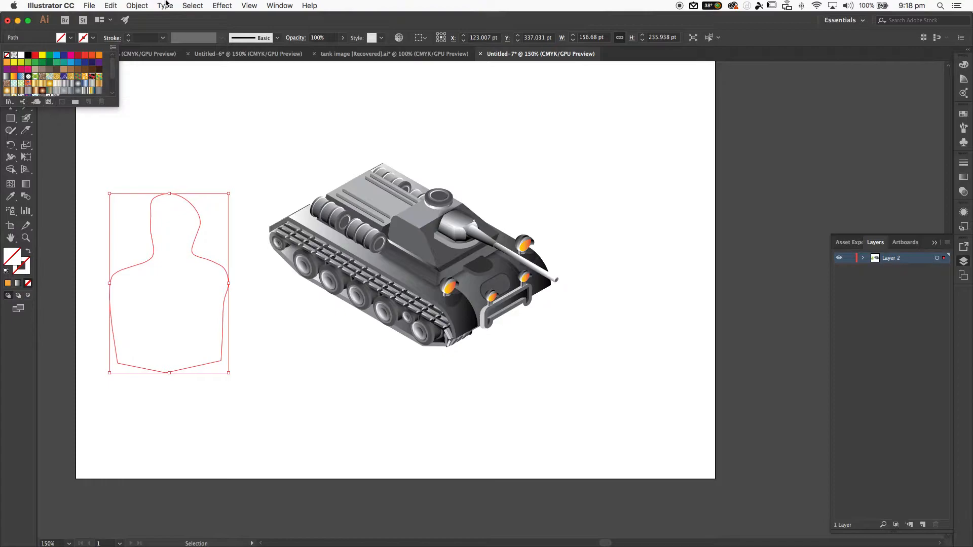
{"action": "left_click", "coordinate": [280, 4]}
{"action": "left_click", "coordinate": [280, 4]}
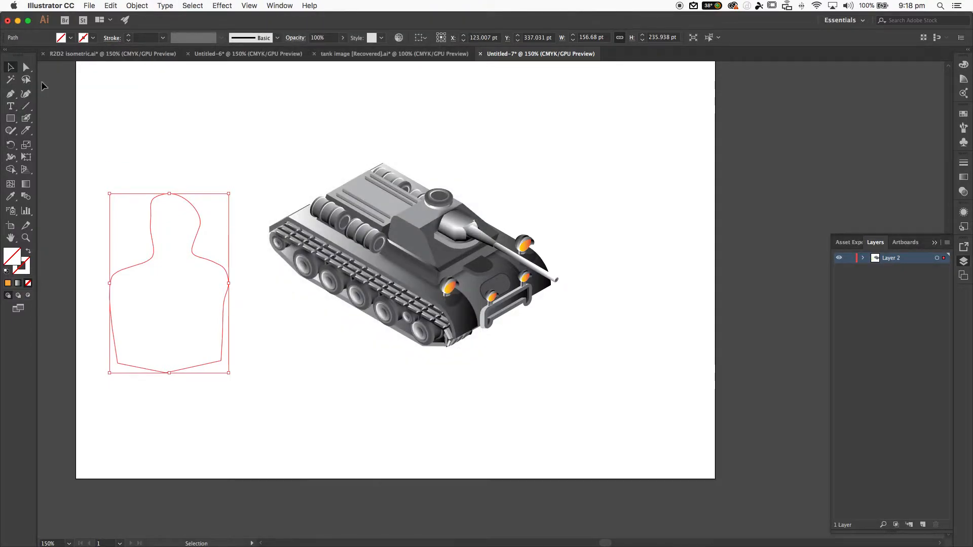
{"action": "left_click", "coordinate": [44, 83]}
{"action": "left_click", "coordinate": [279, 5]}
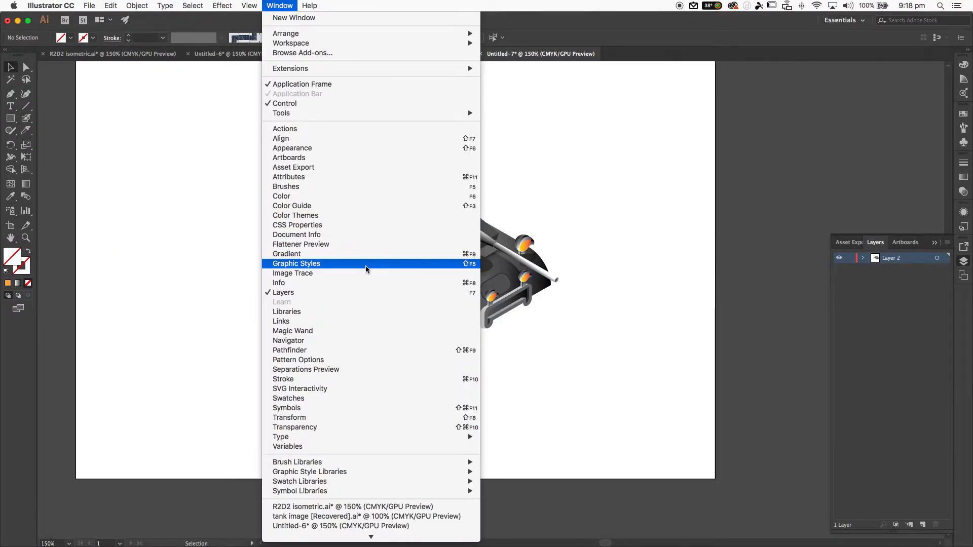
{"action": "left_click", "coordinate": [358, 398]}
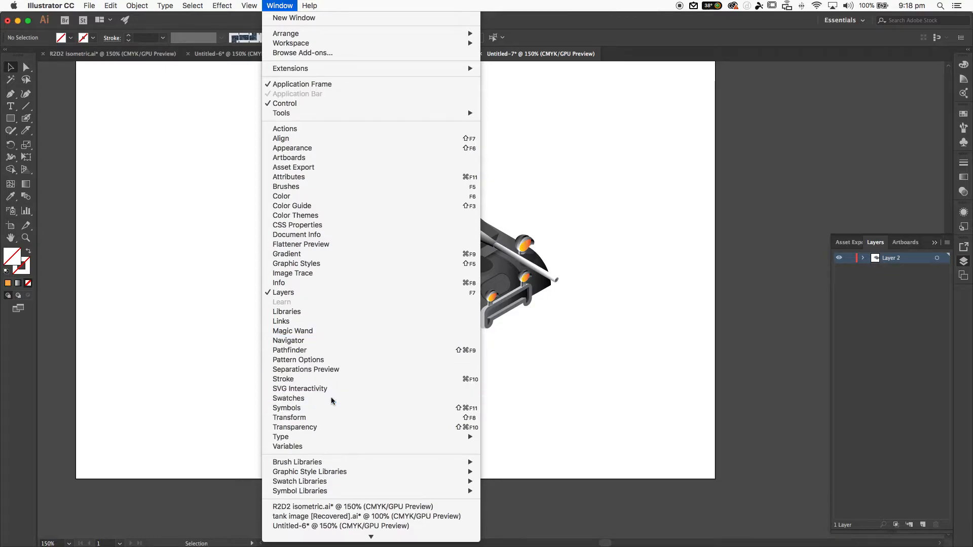
{"action": "mouse_move", "coordinate": [892, 263]}
{"action": "left_mouse_down"}
{"action": "mouse_move", "coordinate": [886, 242]}
{"action": "mouse_move", "coordinate": [887, 251]}
{"action": "left_mouse_up"}
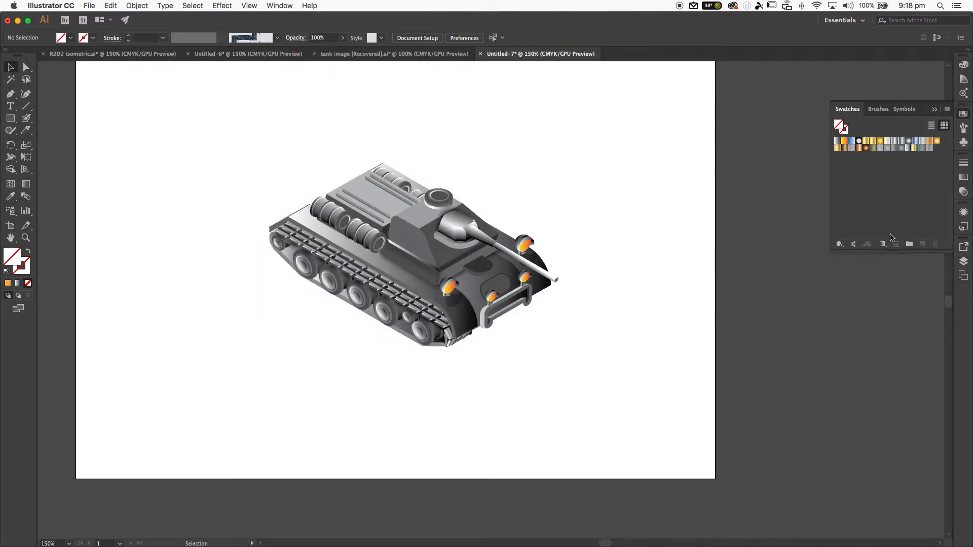
Show all swatches in the document's swatch collection, and limit the display to color swatches
{"action": "left_click", "coordinate": [883, 246]}
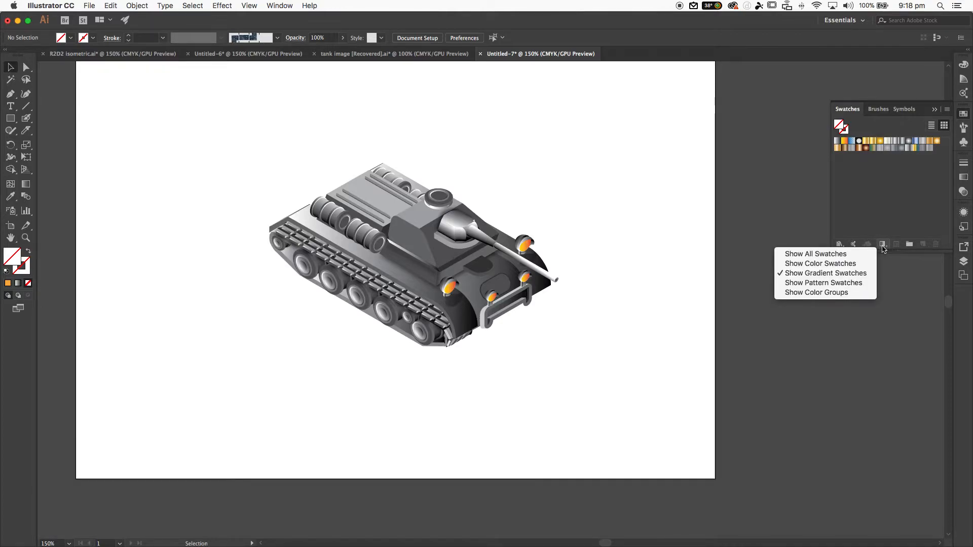
{"action": "left_click", "coordinate": [816, 254]}
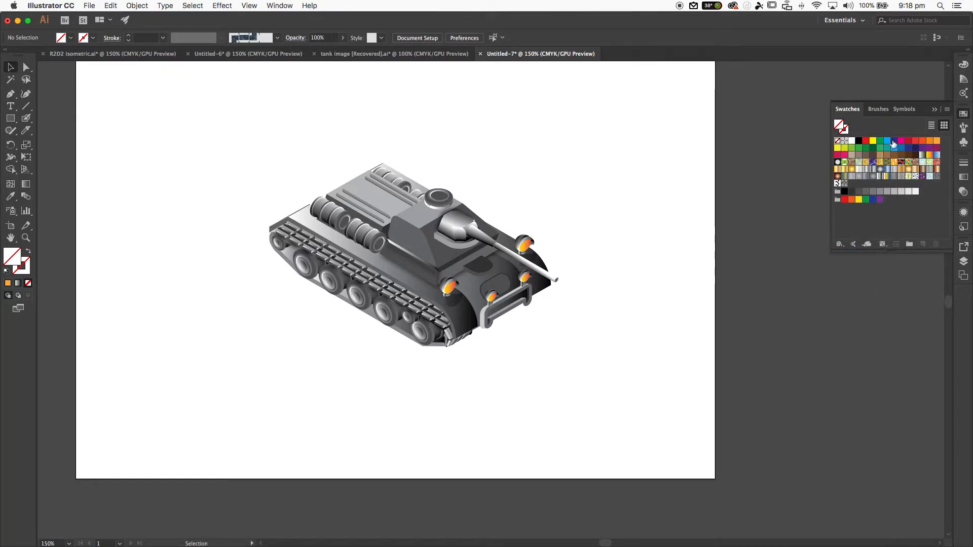
{"action": "left_click", "coordinate": [885, 247]}
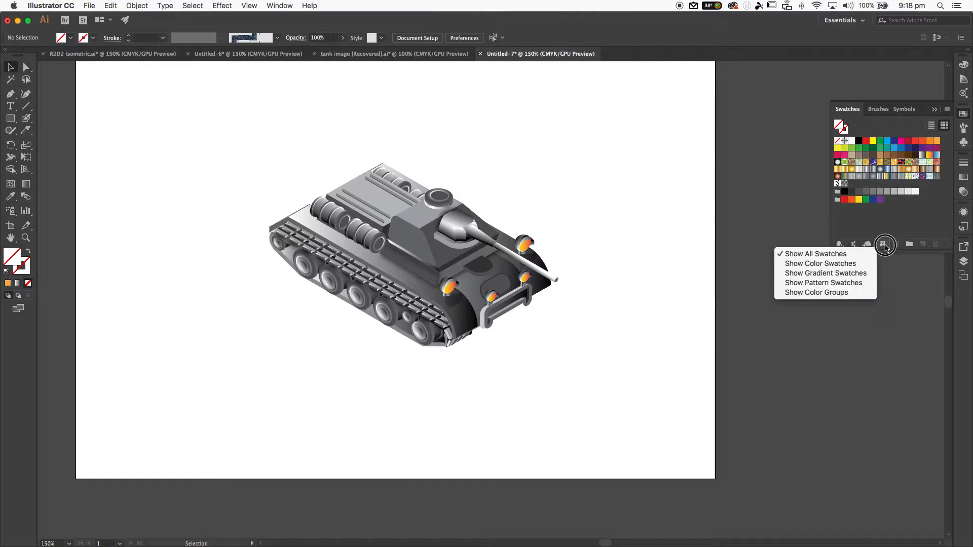
{"action": "left_click", "coordinate": [855, 266]}
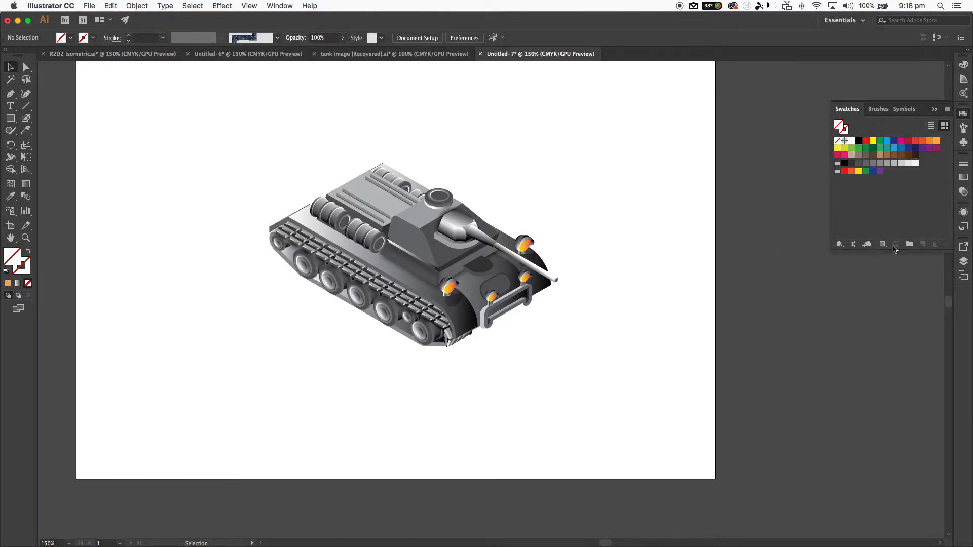
Browse the available swatch libraries and open the Web library
{"action": "left_click", "coordinate": [840, 245]}
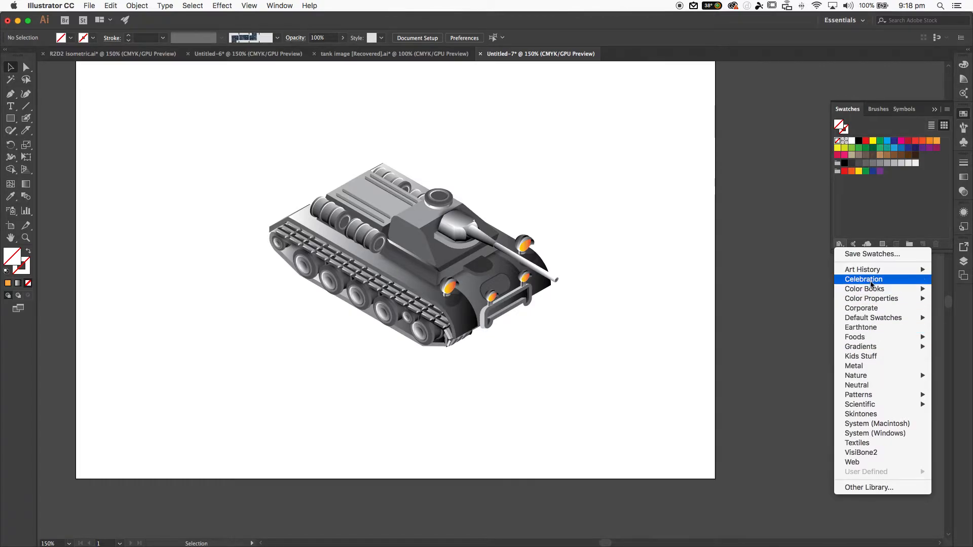
{"action": "mouse_move", "coordinate": [876, 350]}
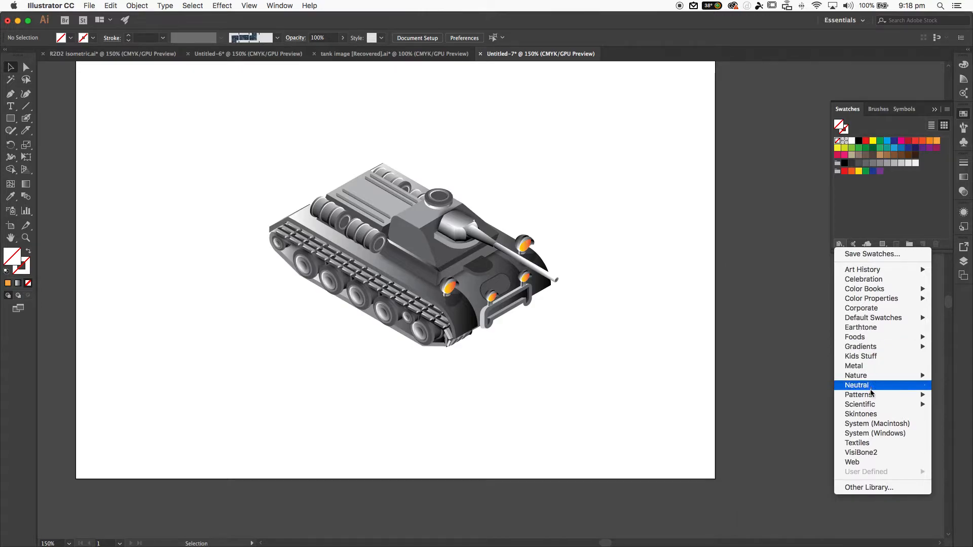
{"action": "mouse_move", "coordinate": [873, 398]}
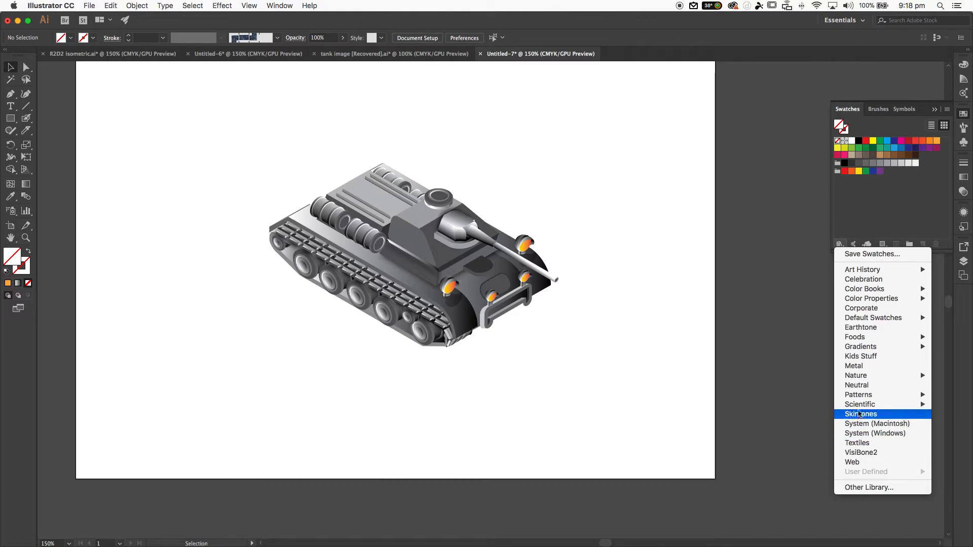
{"action": "left_click", "coordinate": [861, 461]}
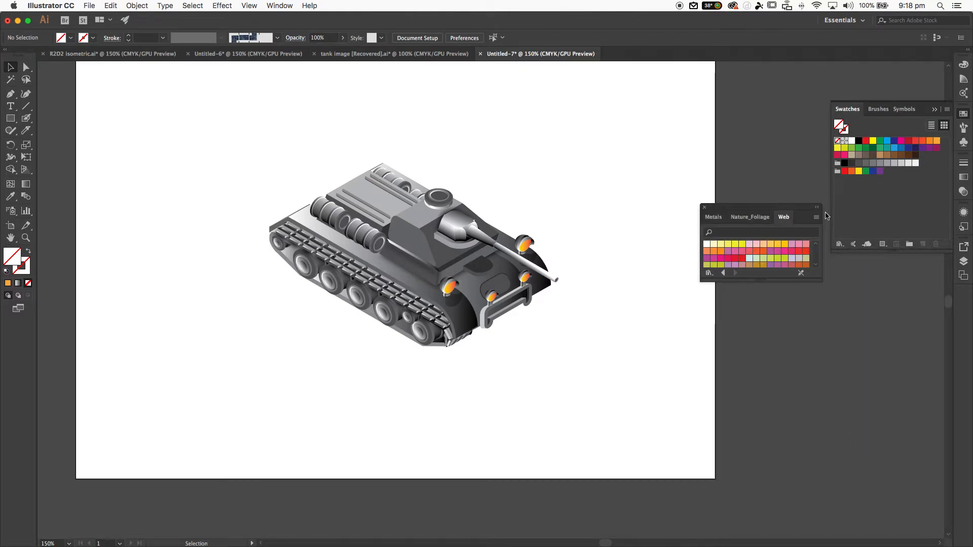
Set the fill to the Web library's white and add one of its yellow colors to the document swatches
{"action": "left_click", "coordinate": [707, 245]}
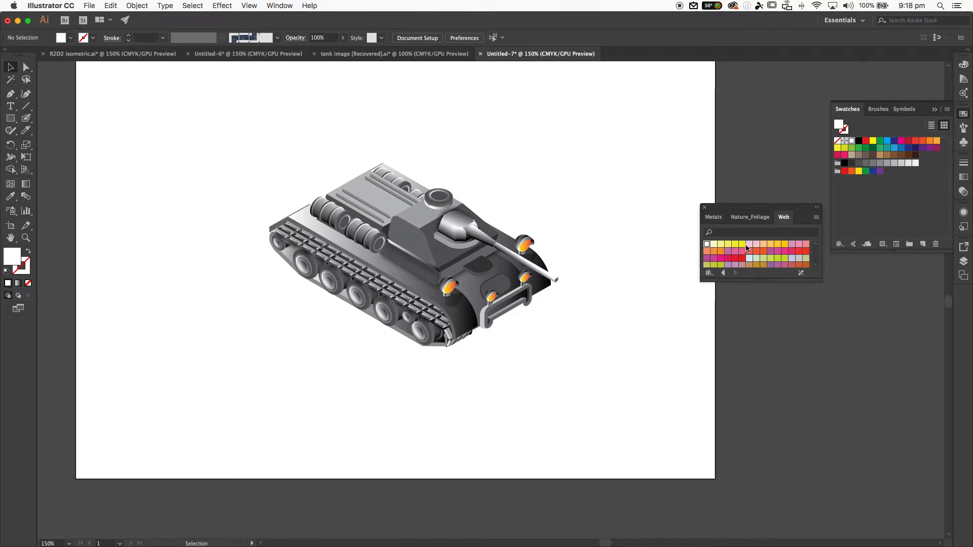
{"action": "left_click", "coordinate": [786, 218]}
{"action": "left_click_drag", "start_coordinate": [735, 244], "coordinate": [869, 197]}
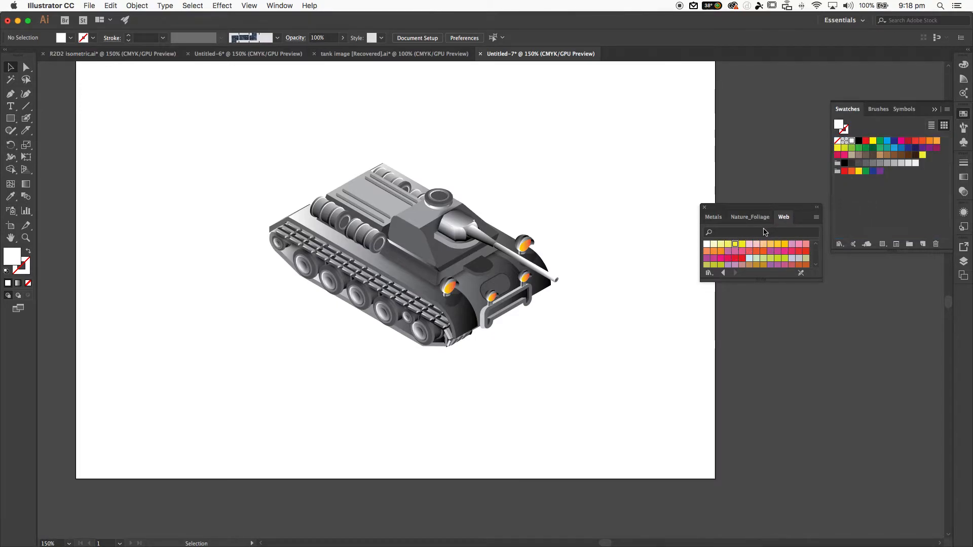
Add a continuous range of pink, red and light green Web colors to the document swatches and close the library
{"action": "left_click", "coordinate": [815, 217]}
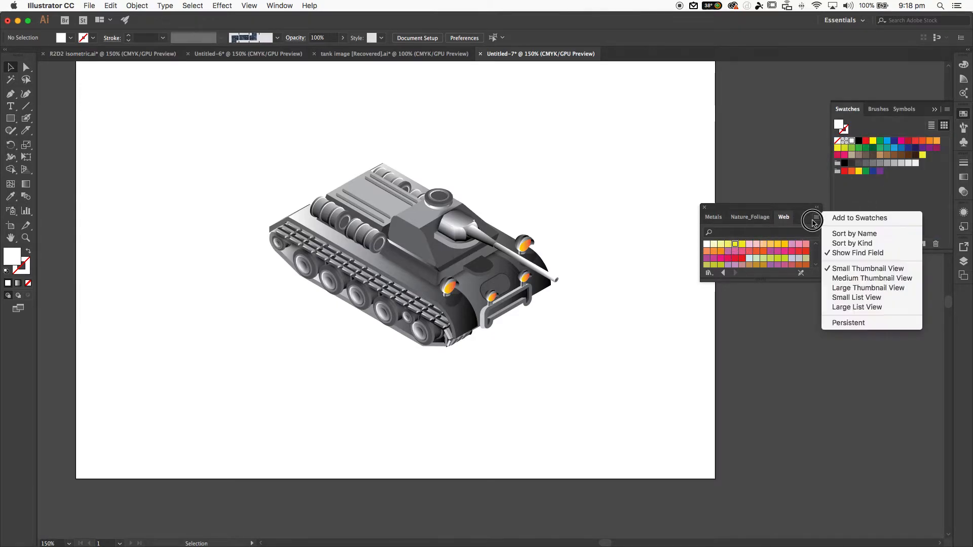
{"action": "left_click", "coordinate": [744, 252]}
{"action": "left_click", "coordinate": [785, 259], "text": "shift"}
{"action": "left_click_drag", "start_coordinate": [765, 259], "coordinate": [896, 178]}
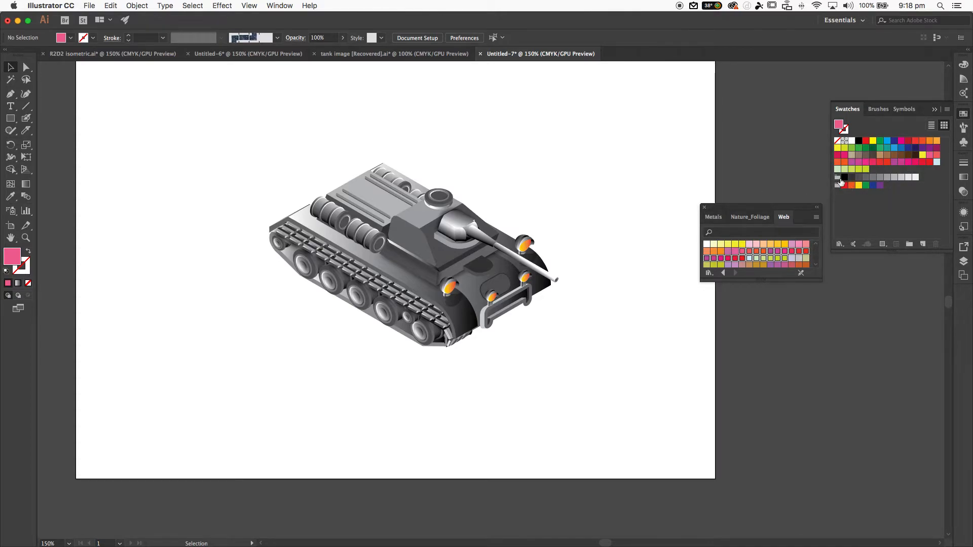
{"action": "left_click", "coordinate": [704, 207]}
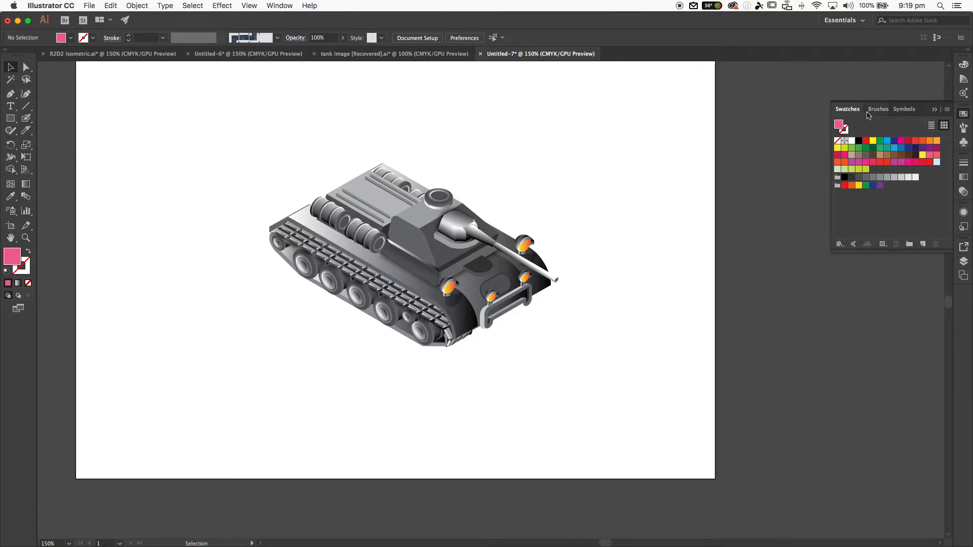
Set the fill color list to show all swatches and close it
{"action": "left_click", "coordinate": [60, 39]}
{"action": "left_click", "coordinate": [60, 39]}
{"action": "left_click", "coordinate": [60, 39]}
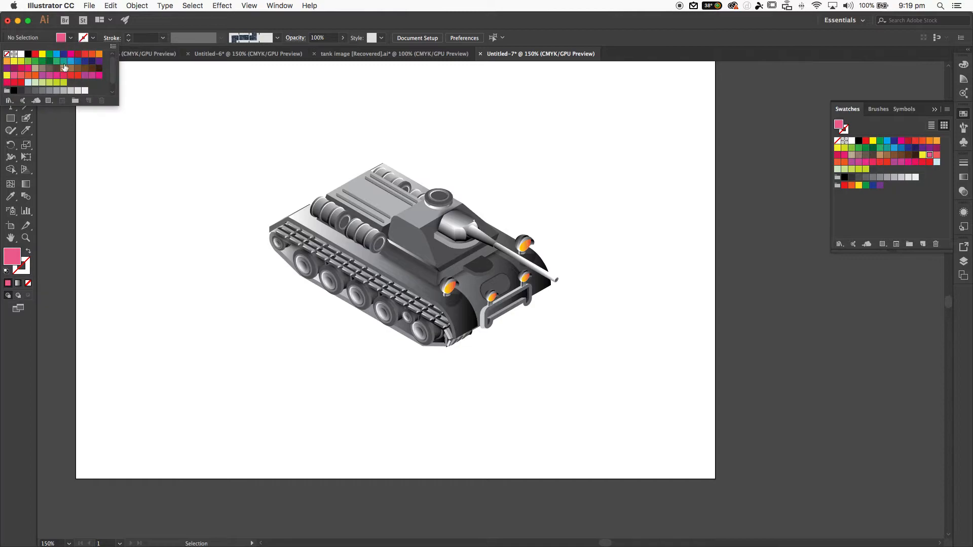
{"action": "left_click", "coordinate": [49, 100]}
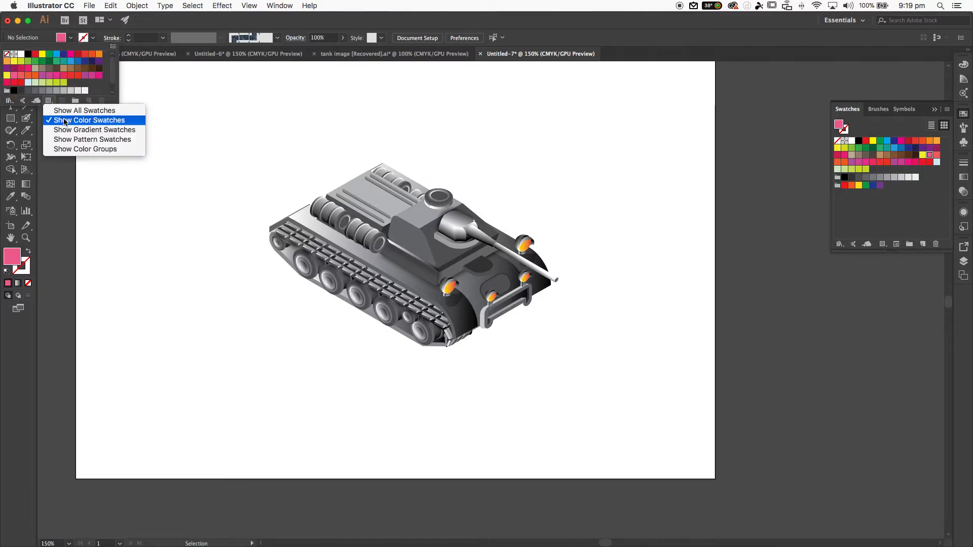
{"action": "left_click", "coordinate": [58, 107]}
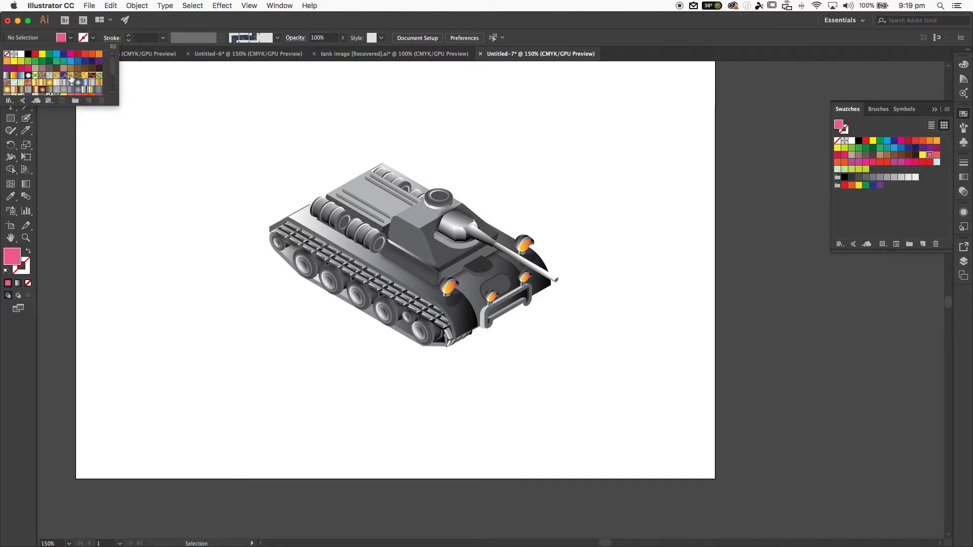
{"action": "left_click", "coordinate": [62, 39]}
{"action": "left_click_drag", "start_coordinate": [336, 21], "coordinate": [335, 23]}
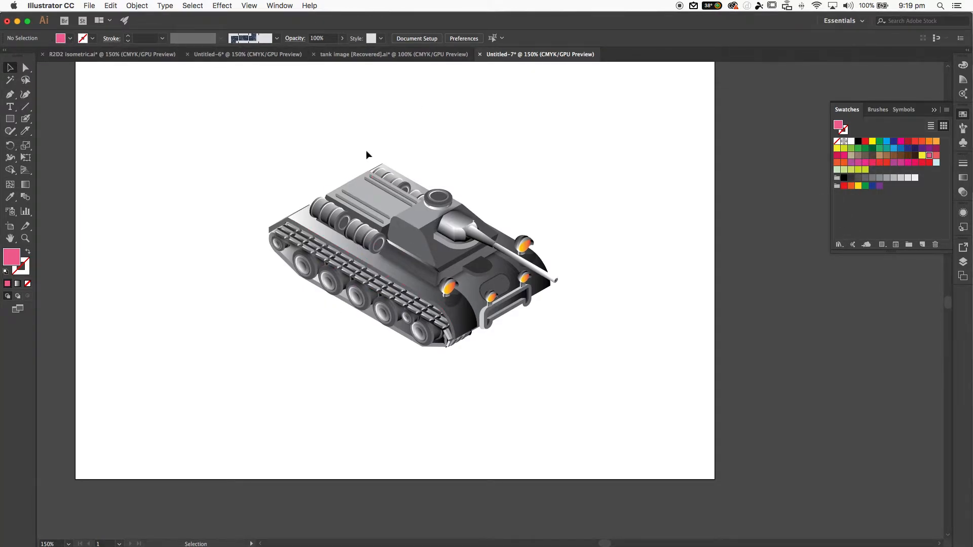
Select the head-and-shoulders silhouette and fill it with dark green
{"action": "left_click_drag", "start_coordinate": [98, 324], "coordinate": [163, 368]}
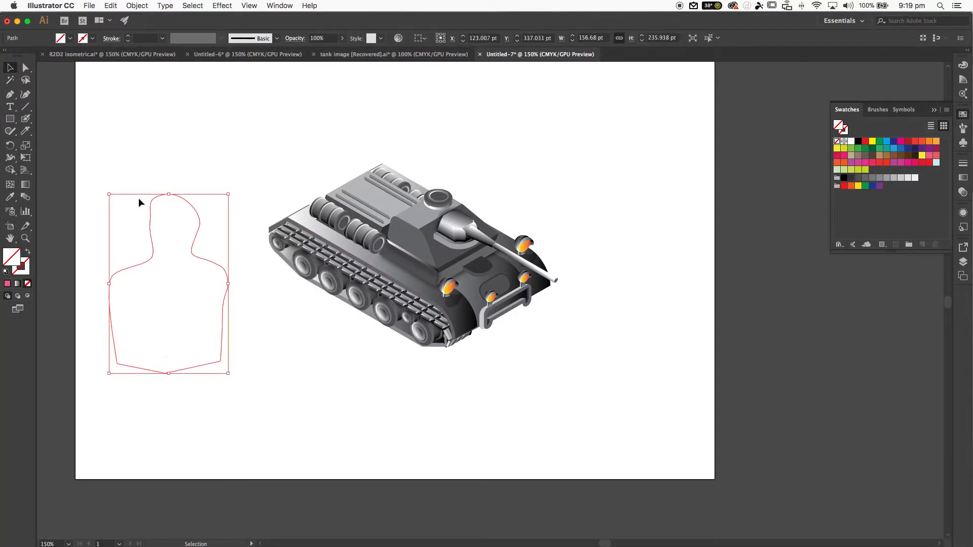
{"action": "left_click", "coordinate": [59, 39]}
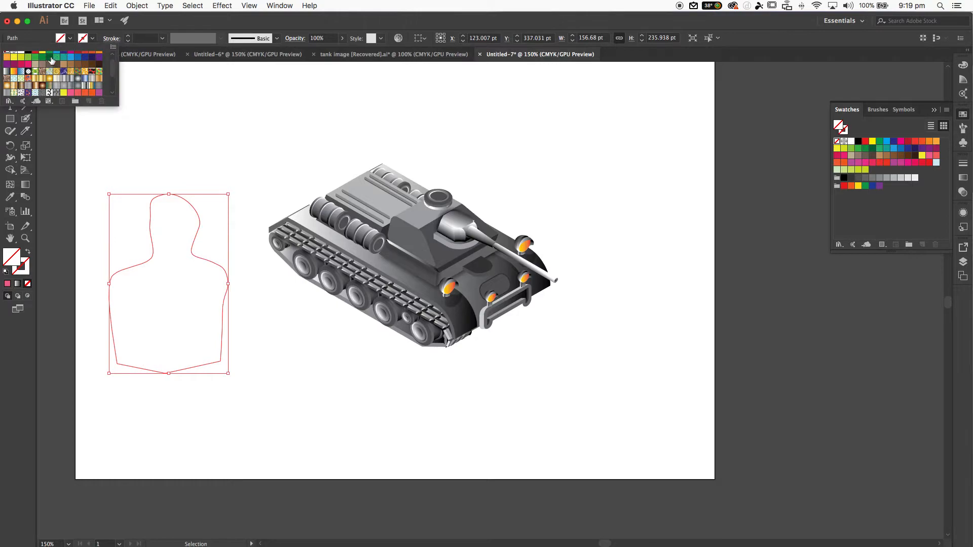
{"action": "left_click", "coordinate": [51, 60]}
{"action": "left_click", "coordinate": [169, 133]}
{"action": "left_click", "coordinate": [240, 182]}
{"action": "left_click", "coordinate": [192, 221]}
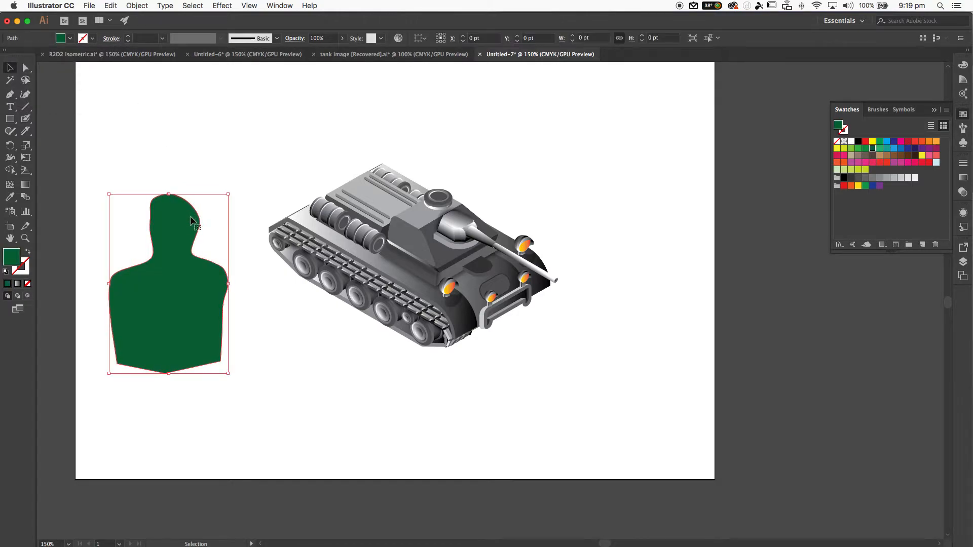
Move the green silhouette over the middle of the tank, to about X 416 pt, Y 307 pt
{"action": "key", "text": "p"}
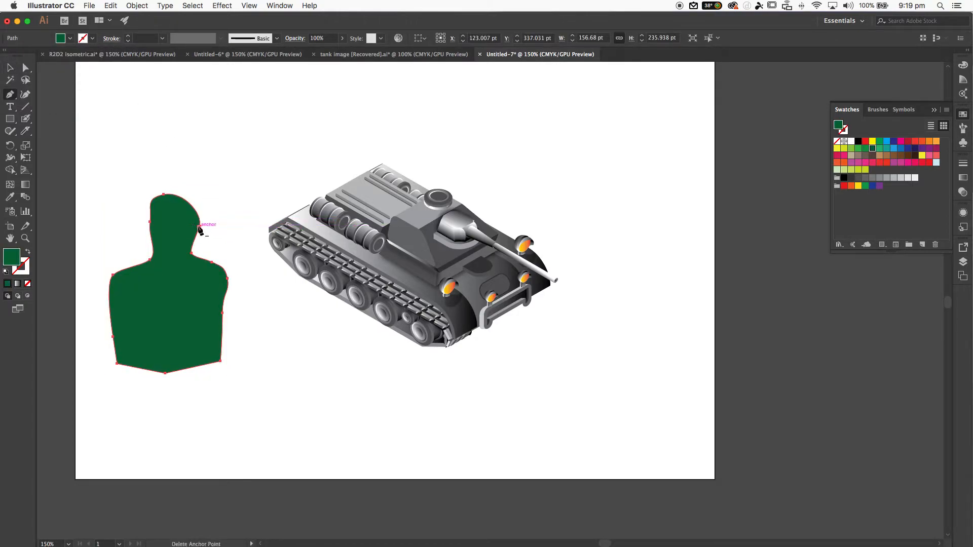
{"action": "key", "text": "super"}
{"action": "left_click_drag", "start_coordinate": [194, 231], "coordinate": [187, 223]}
{"action": "key", "text": "a"}
{"action": "left_click", "coordinate": [194, 226]}
{"action": "left_click", "coordinate": [211, 181]}
{"action": "left_click_drag", "start_coordinate": [157, 310], "coordinate": [430, 300]}
{"action": "left_click_drag", "start_coordinate": [365, 308], "coordinate": [385, 270]}
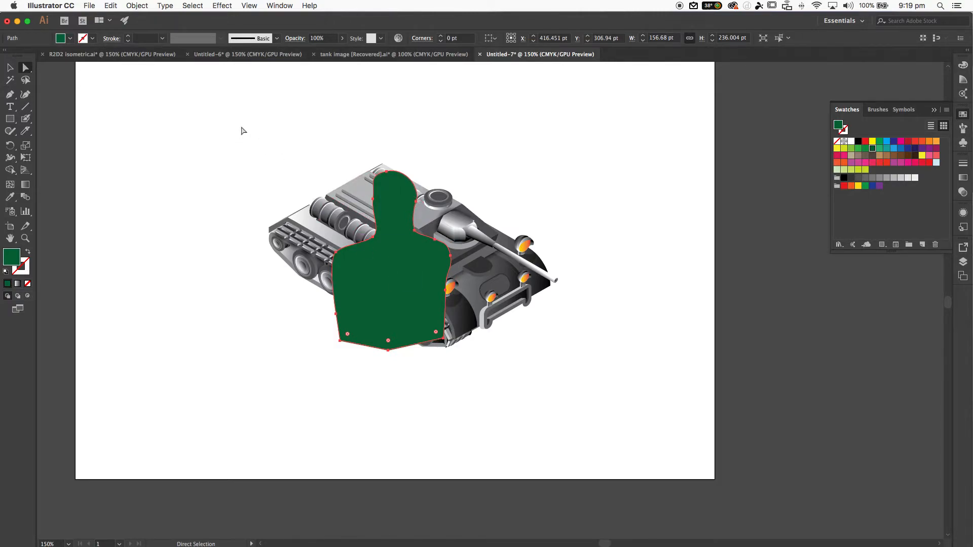
Check the stacking order of the silhouette path and the tank group in Layer 2, and deselect everything
{"action": "left_click", "coordinate": [964, 263]}
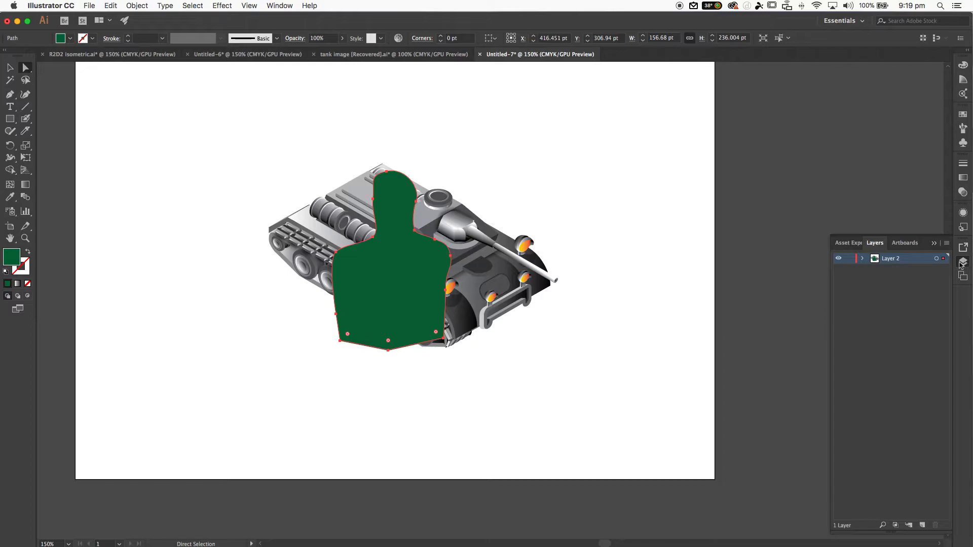
{"action": "left_click", "coordinate": [862, 259]}
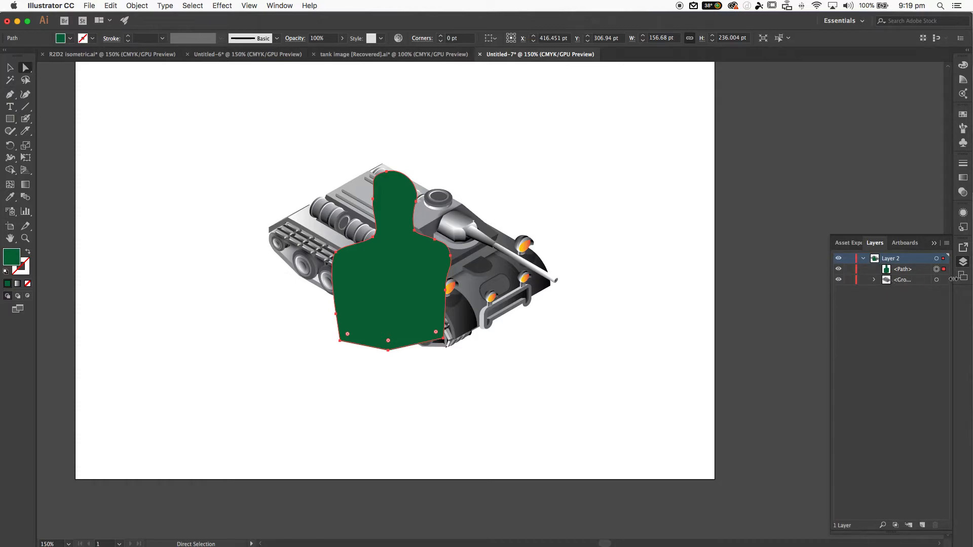
{"action": "left_click", "coordinate": [937, 280]}
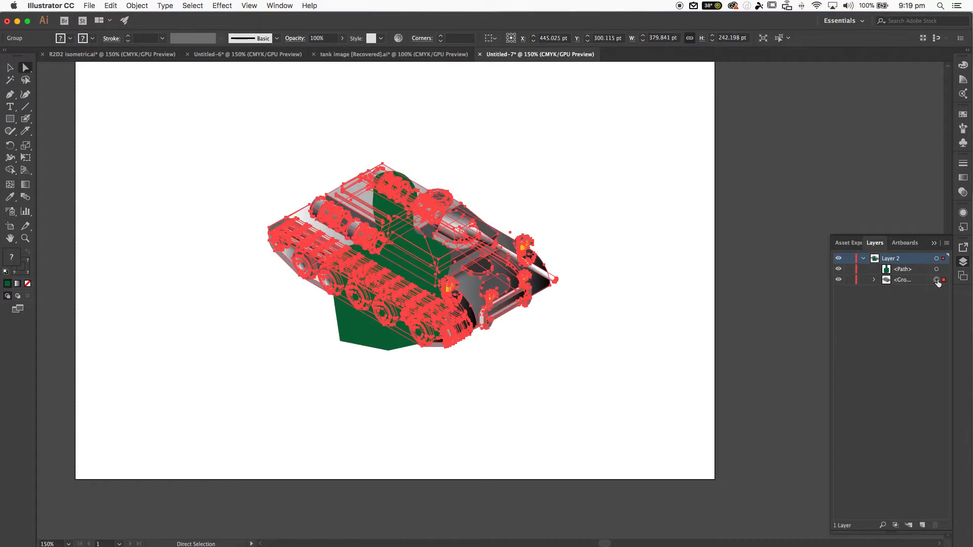
{"action": "left_click", "coordinate": [963, 262]}
{"action": "left_click", "coordinate": [10, 67]}
{"action": "left_click", "coordinate": [145, 130]}
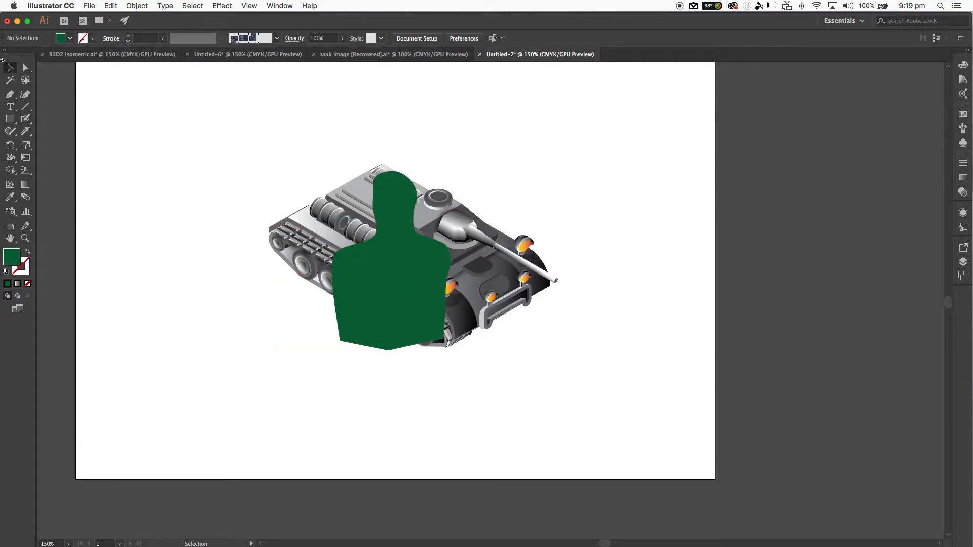
Make a clipping mask from the green silhouette and the tank group together, and deselect the result
{"action": "left_click_drag", "start_coordinate": [269, 176], "coordinate": [579, 369]}
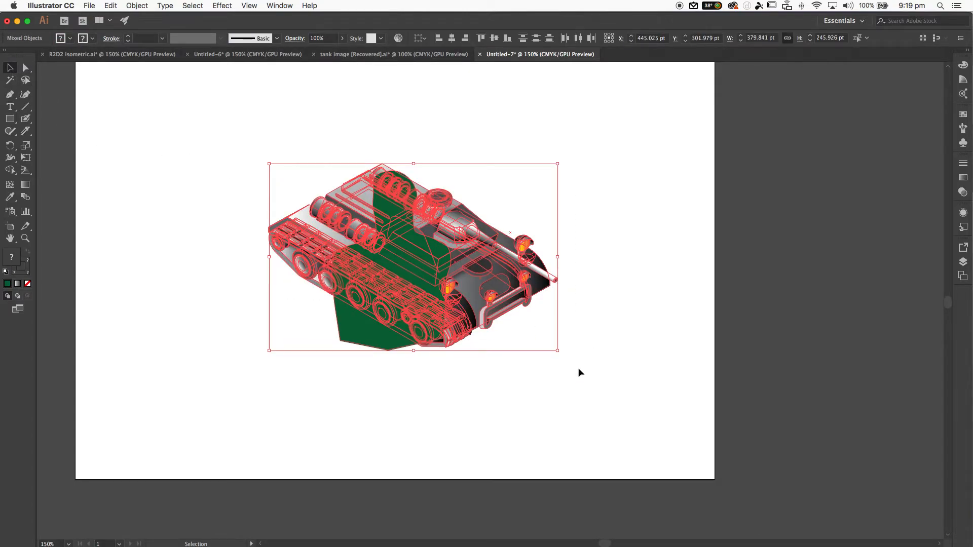
{"action": "left_click", "coordinate": [137, 6]}
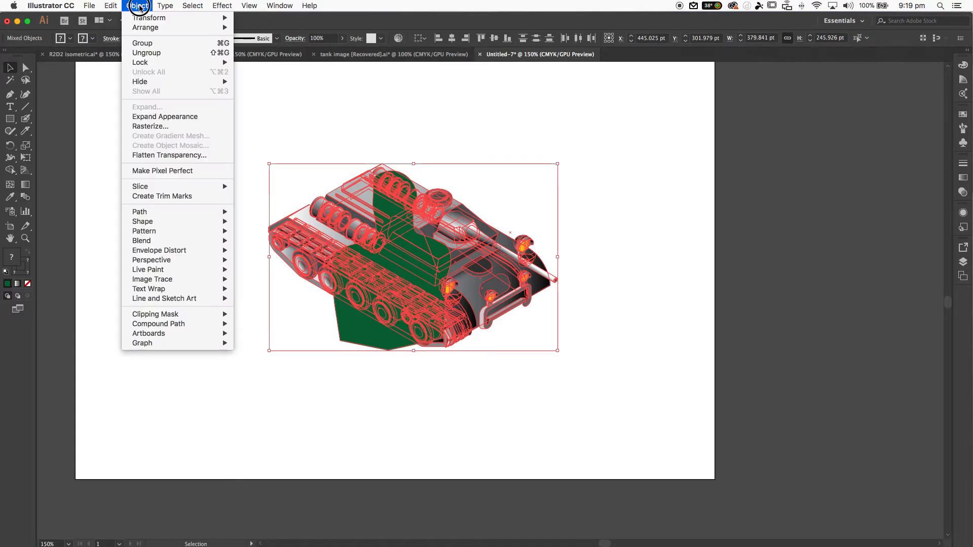
{"action": "left_click", "coordinate": [190, 317]}
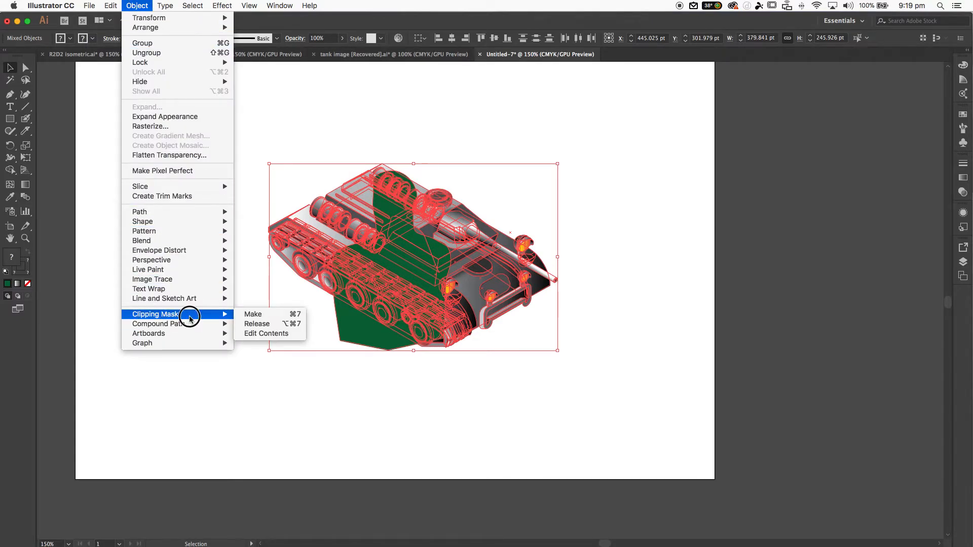
{"action": "left_click", "coordinate": [115, 5]}
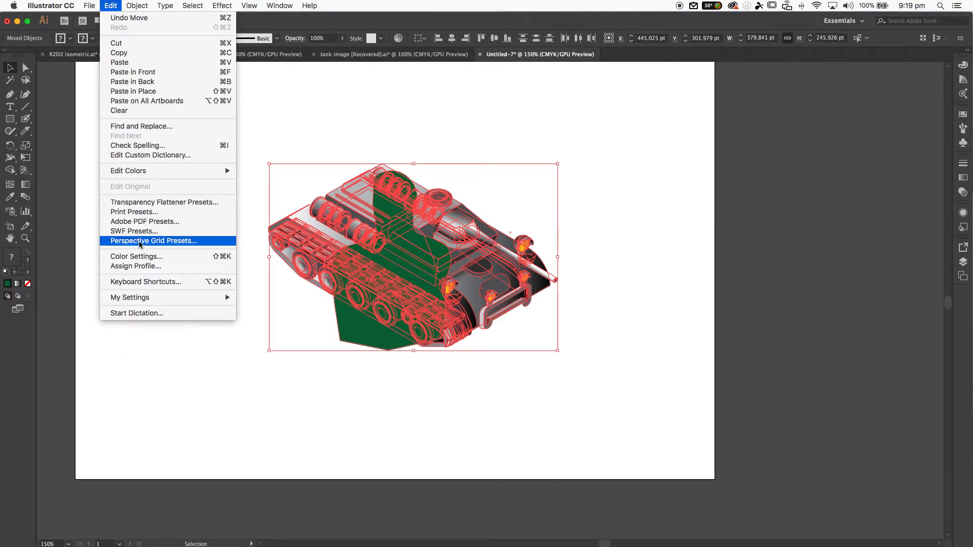
{"action": "mouse_move", "coordinate": [137, 5]}
{"action": "mouse_move", "coordinate": [203, 315]}
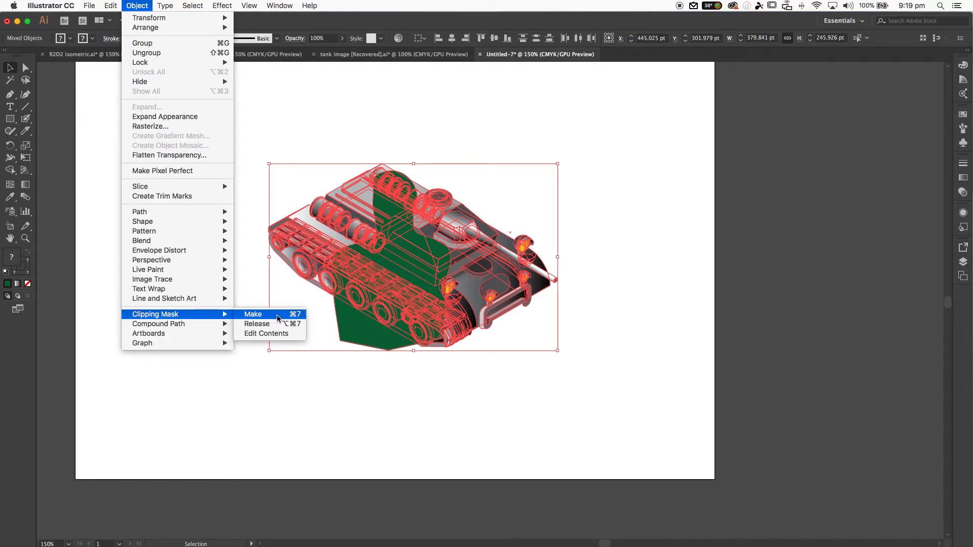
{"action": "left_click", "coordinate": [278, 318]}
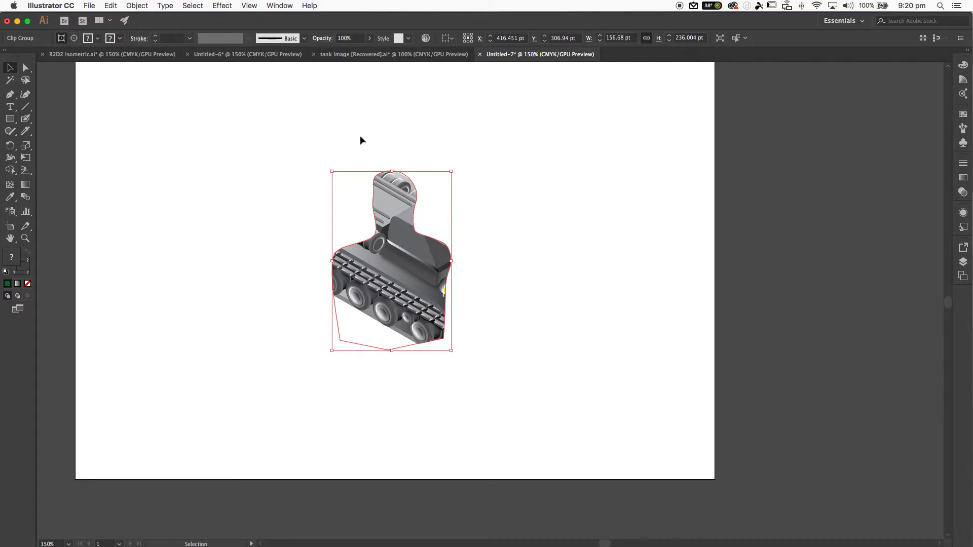
{"action": "left_click", "coordinate": [341, 136]}
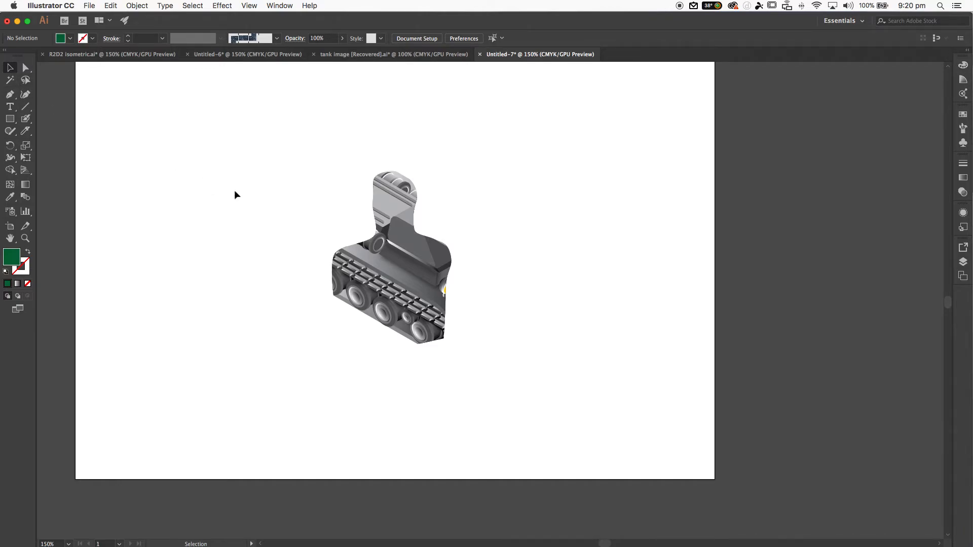
Edit the clip group's contents, enlarging the tank to about 553 × 353 pt and positioning it near X 402 pt, Y 292 pt
{"action": "left_click_drag", "start_coordinate": [180, 131], "coordinate": [524, 345]}
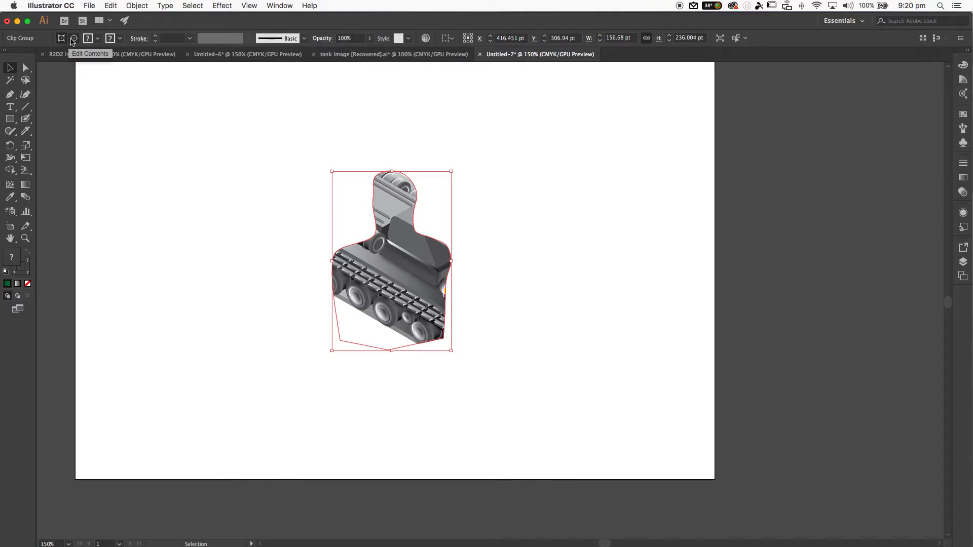
{"action": "left_click", "coordinate": [74, 39]}
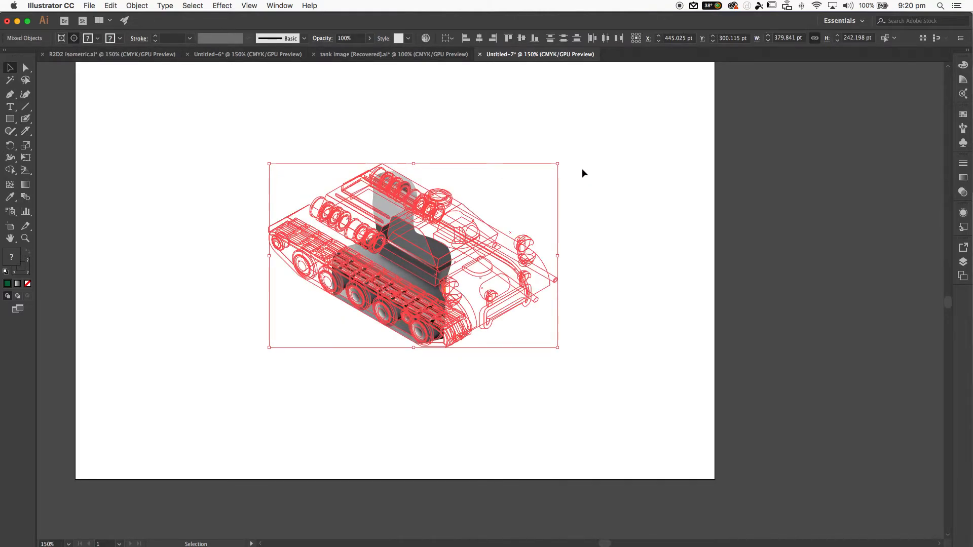
{"action": "left_click_drag", "start_coordinate": [559, 164], "coordinate": [693, 80]}
{"action": "left_click_drag", "start_coordinate": [547, 235], "coordinate": [422, 281]}
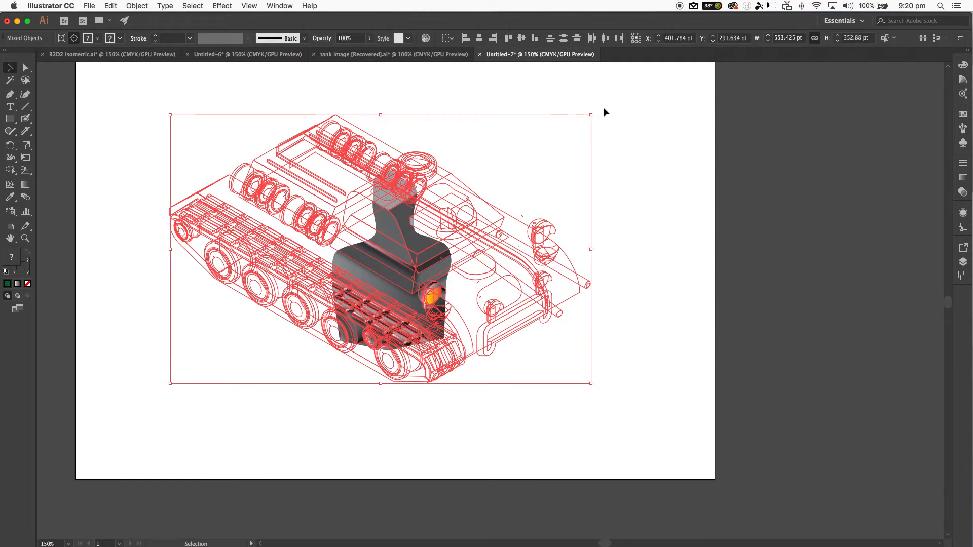
{"action": "left_click", "coordinate": [672, 232]}
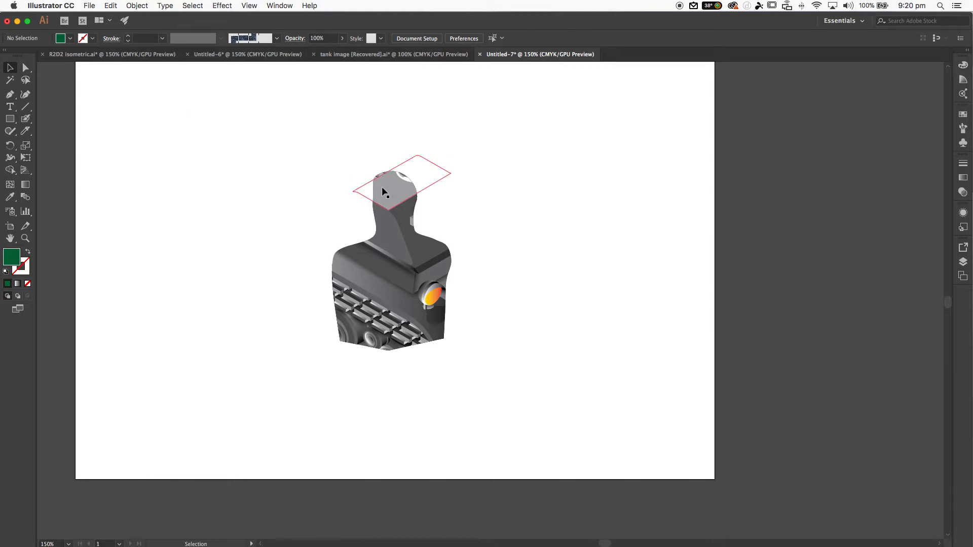
Try enlarging the whole clip group to about 211 × 283 pt, and undo the scaling
{"action": "left_click_drag", "start_coordinate": [136, 110], "coordinate": [790, 351]}
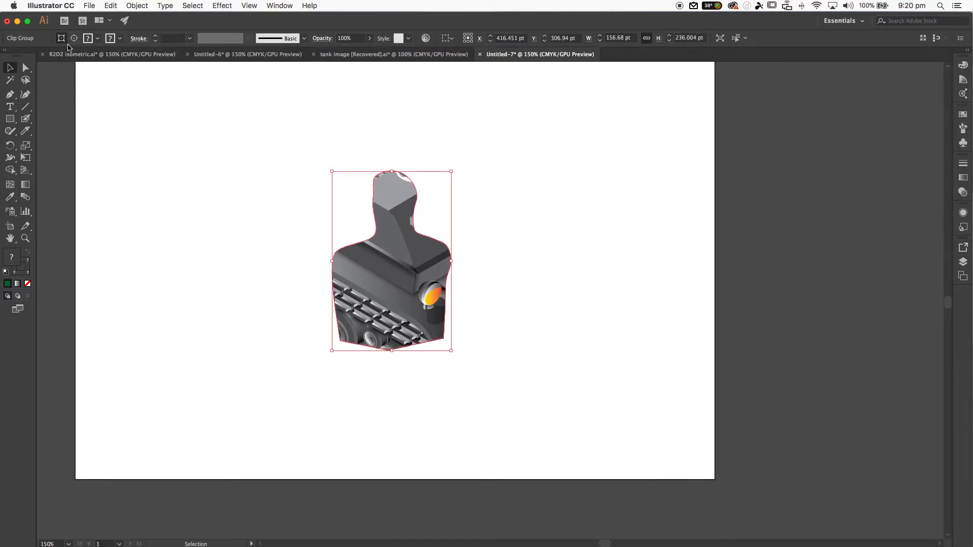
{"action": "left_click_drag", "start_coordinate": [448, 173], "coordinate": [494, 136]}
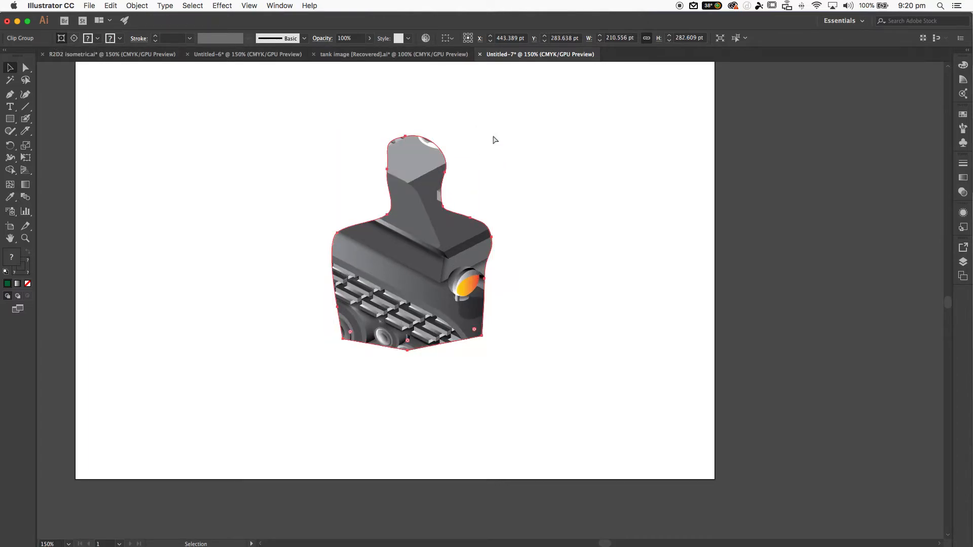
{"action": "key", "text": "super+z"}
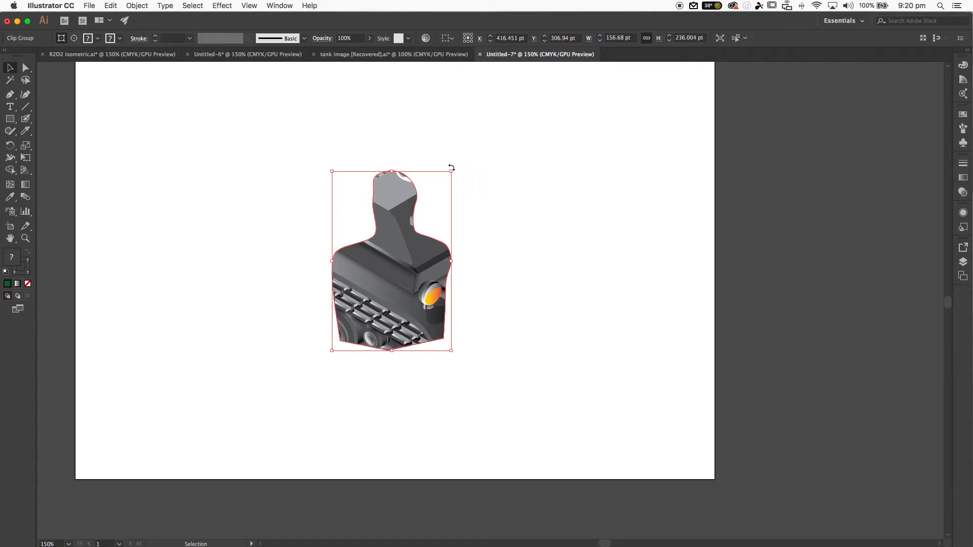
Edit the clipping path separately from the tank contents, try enlarging it to about 441 × 315 pt, and undo the scaling
{"action": "left_click", "coordinate": [74, 38]}
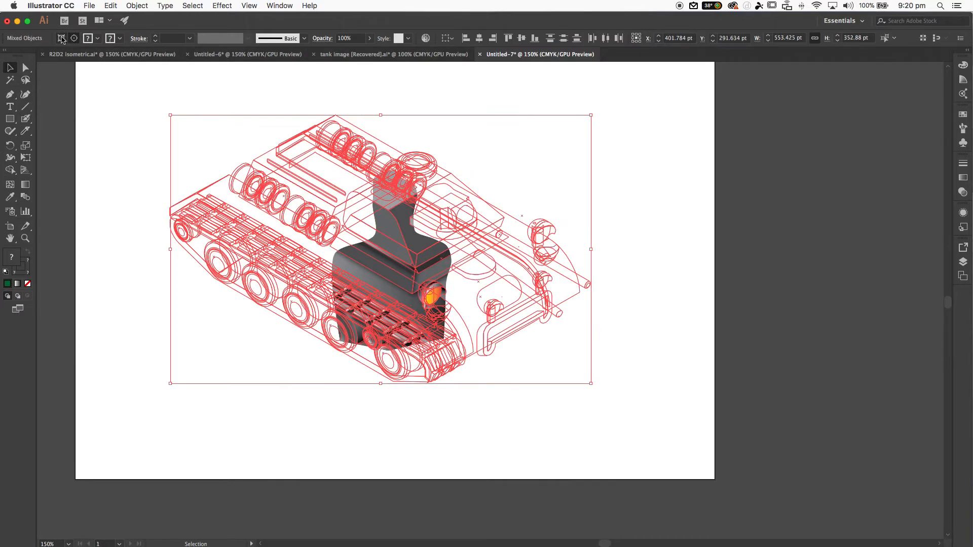
{"action": "left_click", "coordinate": [61, 38]}
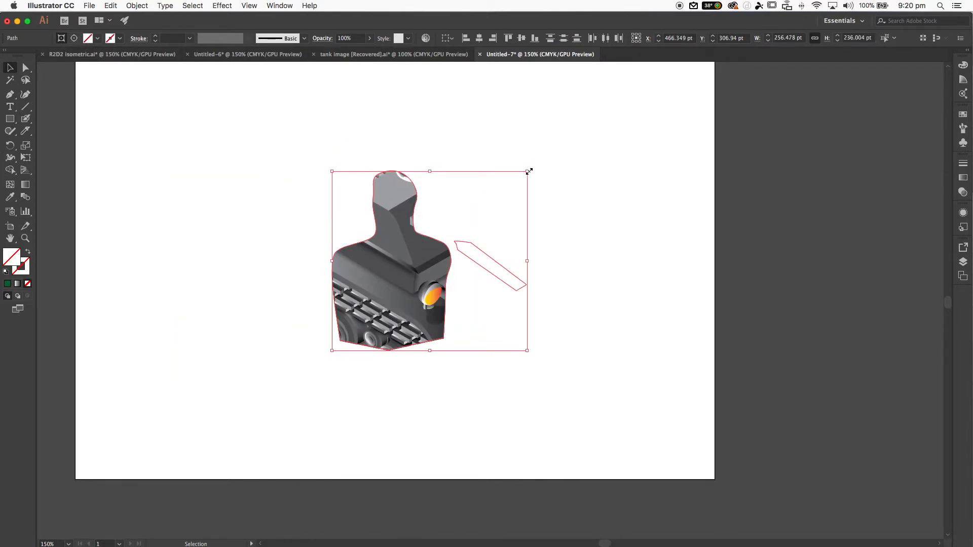
{"action": "left_click_drag", "start_coordinate": [529, 171], "coordinate": [707, 82]}
{"action": "key", "text": "super+z"}
{"action": "left_click_drag", "start_coordinate": [529, 170], "coordinate": [667, 110]}
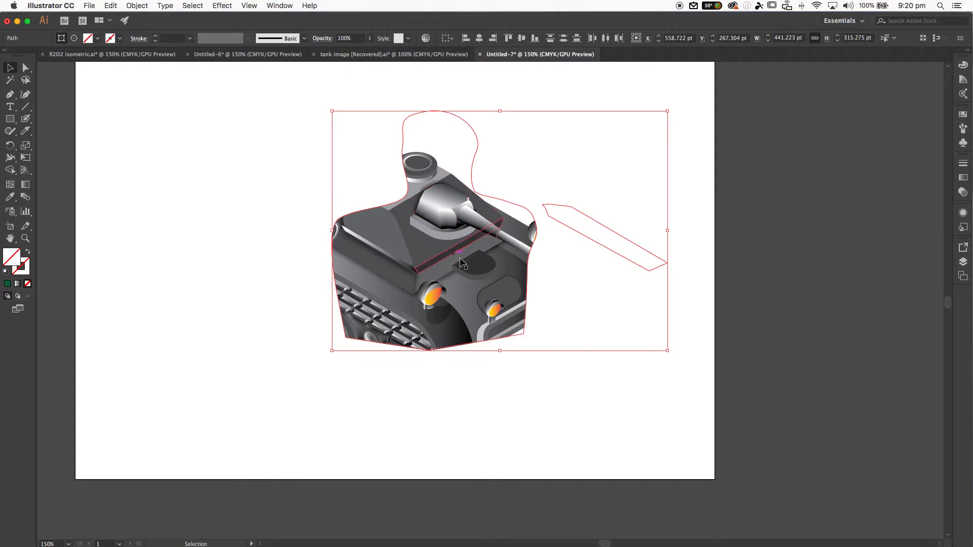
{"action": "key", "text": "a"}
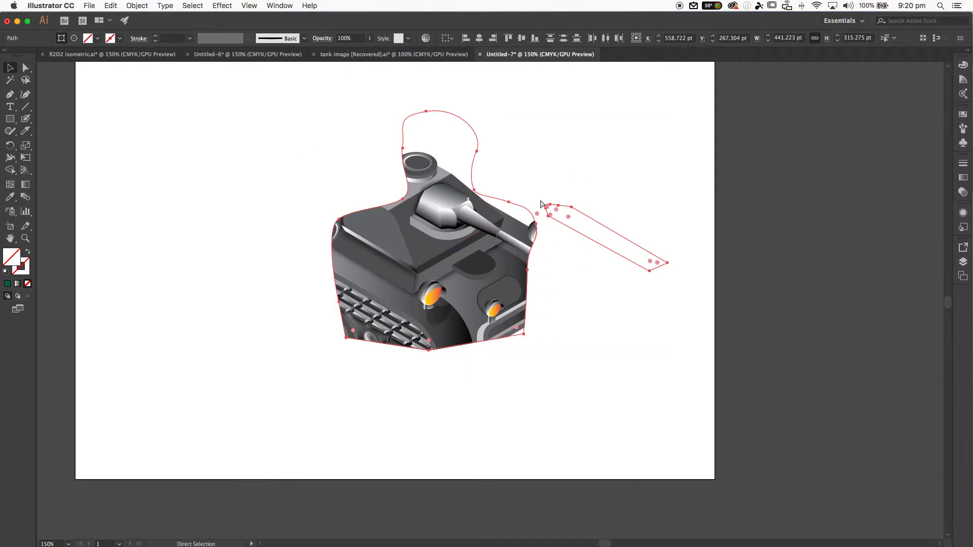
{"action": "key", "text": "super+z"}
{"action": "left_click", "coordinate": [474, 297]}
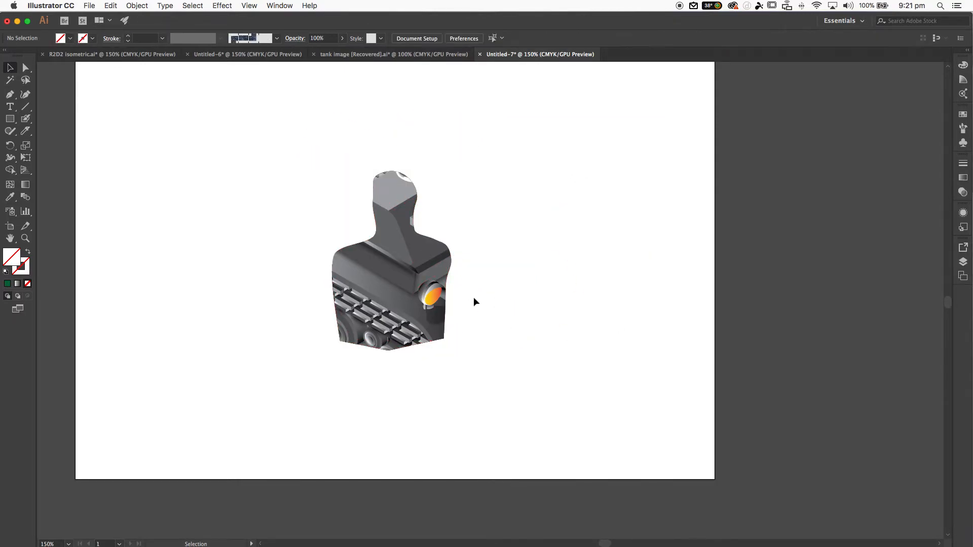
Try scaling the clip group downward to about 251 × 379 pt, undo it, and deselect the group
{"action": "left_click", "coordinate": [404, 207]}
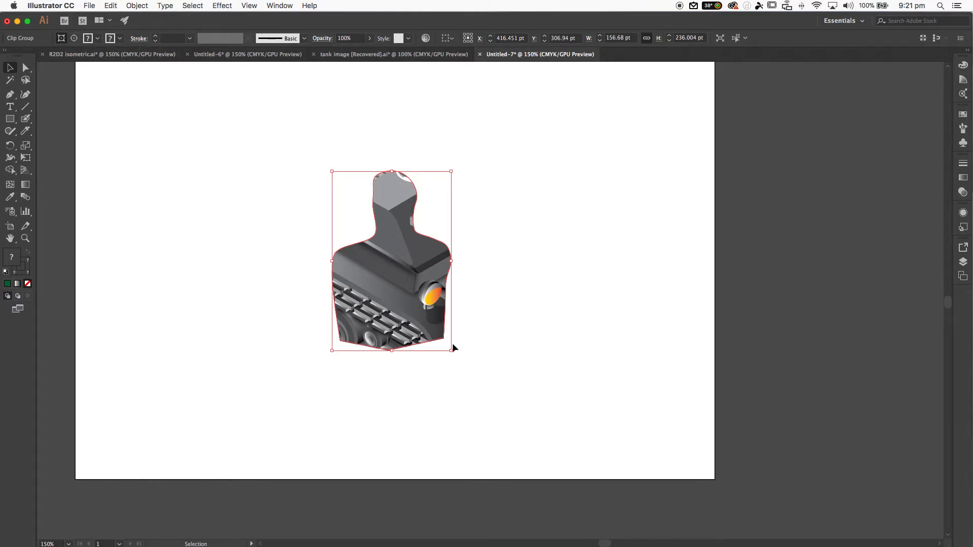
{"action": "left_click_drag", "start_coordinate": [452, 350], "coordinate": [564, 459]}
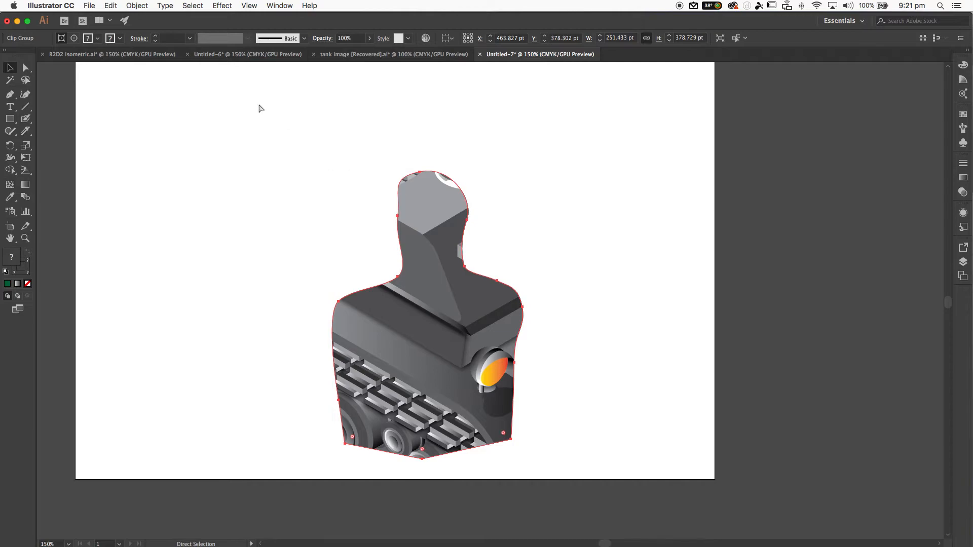
{"action": "key", "text": "super+z"}
{"action": "left_click", "coordinate": [198, 143]}
Release the clipping mask from the clip group, and deselect the tank and silhouette path
{"action": "left_click_drag", "start_coordinate": [261, 141], "coordinate": [561, 366]}
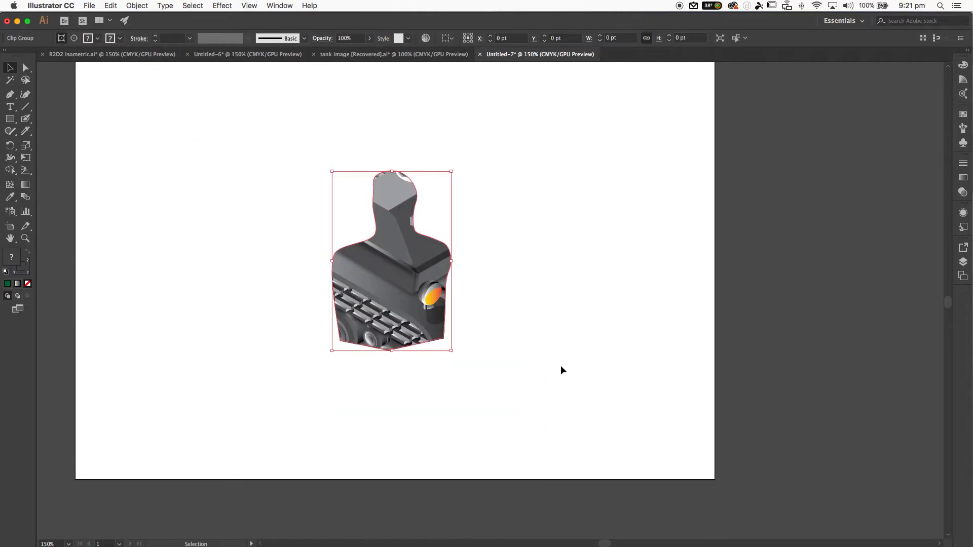
{"action": "left_click", "coordinate": [137, 6]}
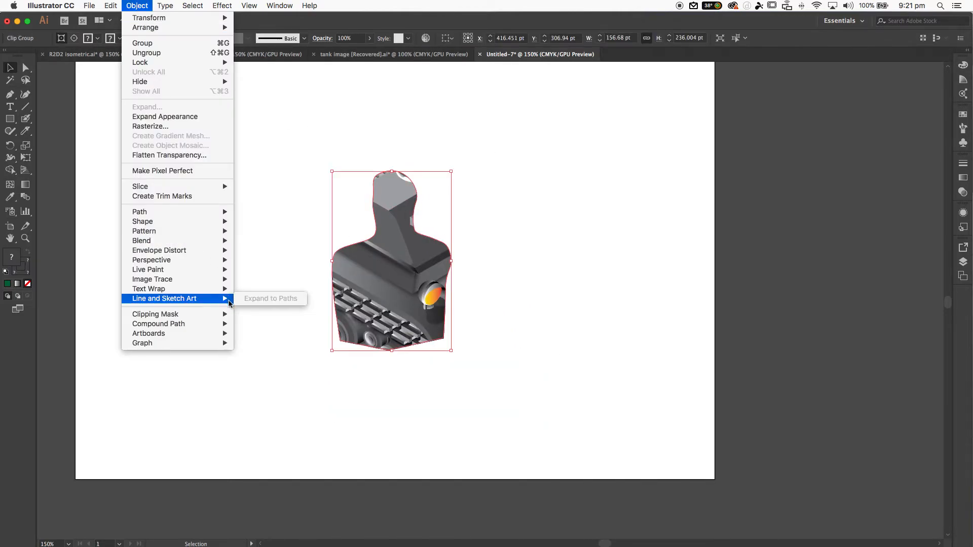
{"action": "mouse_move", "coordinate": [229, 314]}
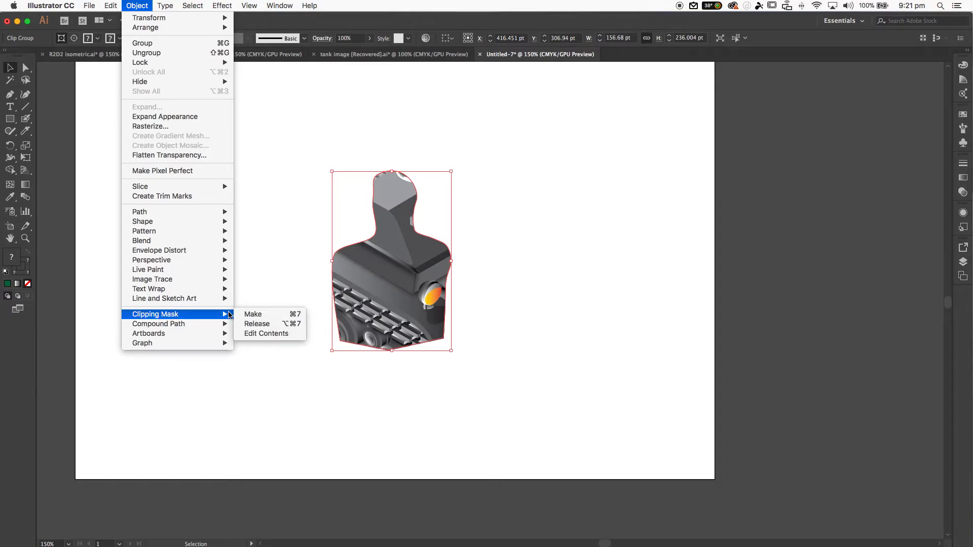
{"action": "left_click", "coordinate": [256, 325]}
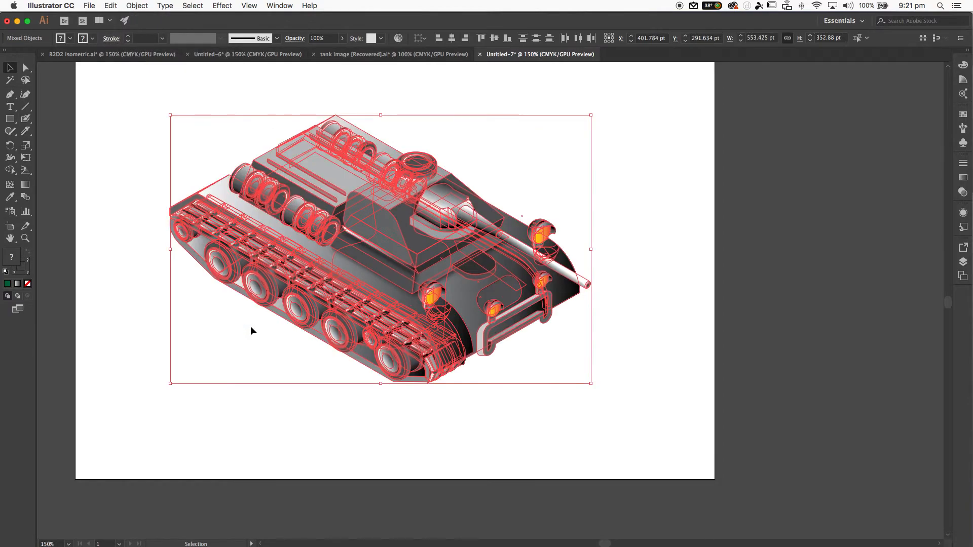
{"action": "left_click", "coordinate": [705, 157]}
Target the silhouette path in Layer 2, and enlarge and tilt it over the tank's front to about 257 × 327 pt
{"action": "left_click", "coordinate": [405, 232]}
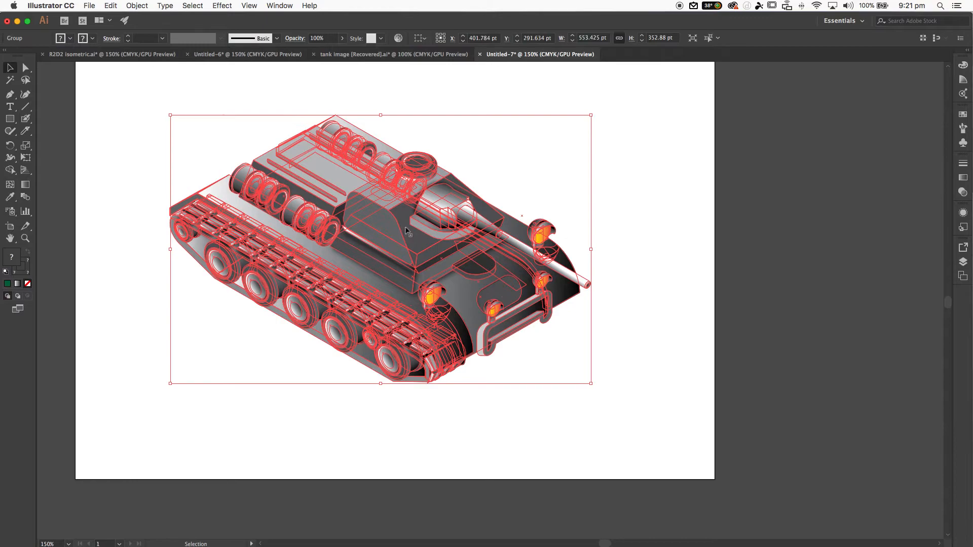
{"action": "left_click", "coordinate": [964, 262]}
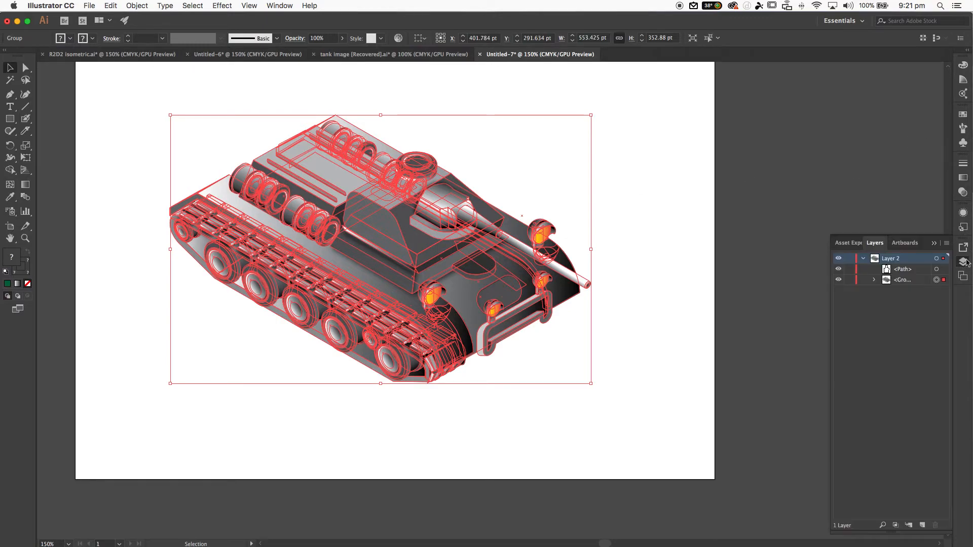
{"action": "left_click", "coordinate": [936, 269]}
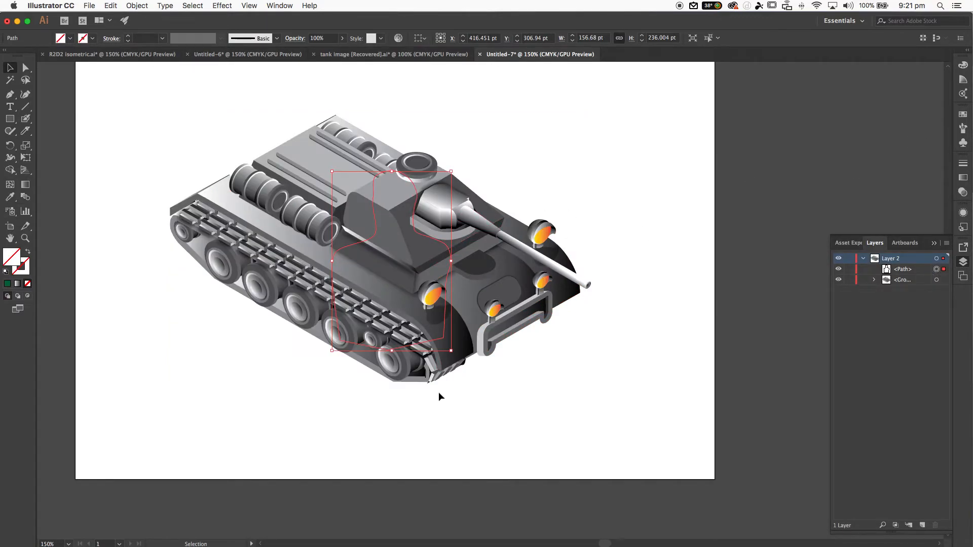
{"action": "left_click_drag", "start_coordinate": [451, 350], "coordinate": [423, 424]}
{"action": "left_click_drag", "start_coordinate": [503, 424], "coordinate": [447, 444]}
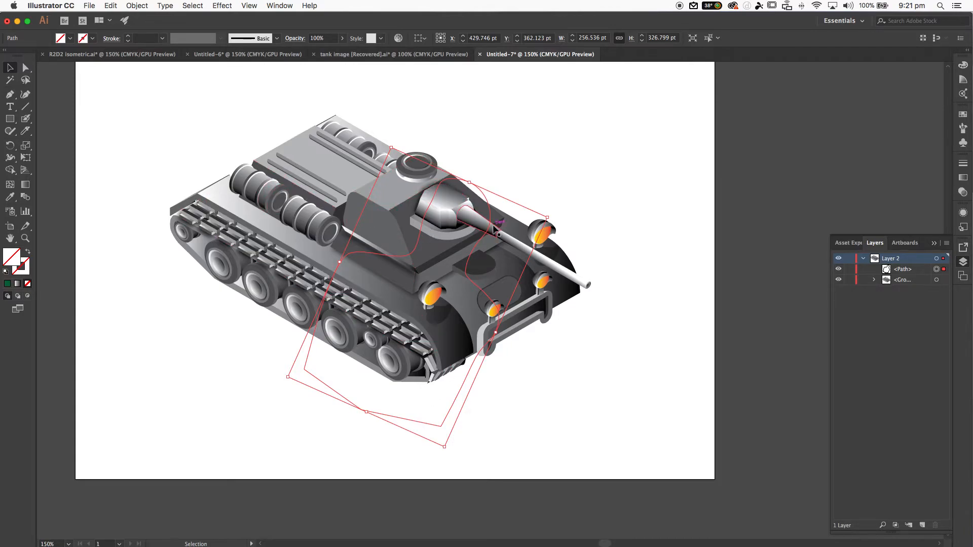
Try a slight move of the tank group, undo it, and target the silhouette path in Layer 2 before deselecting
{"action": "left_click_drag", "start_coordinate": [289, 205], "coordinate": [301, 198]}
{"action": "key", "text": "super+z"}
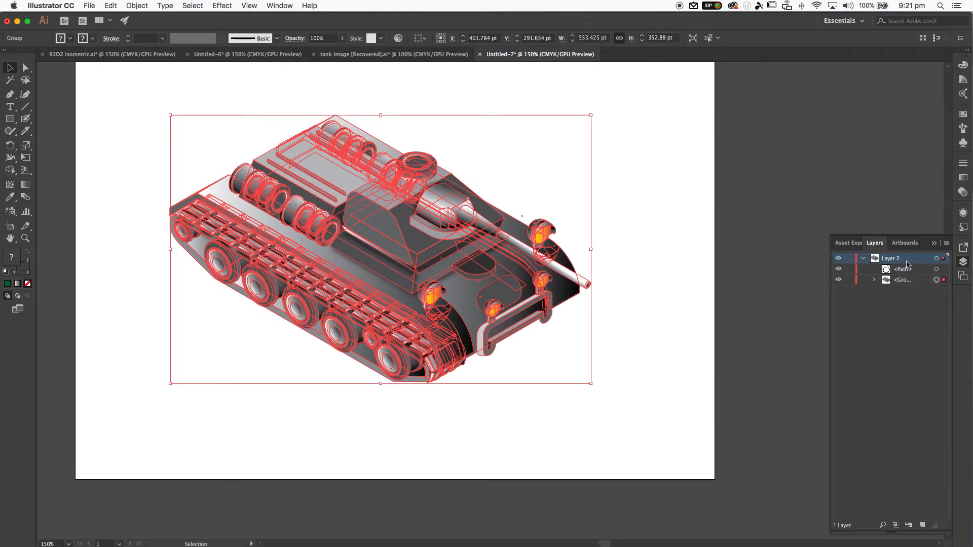
{"action": "left_click", "coordinate": [937, 269]}
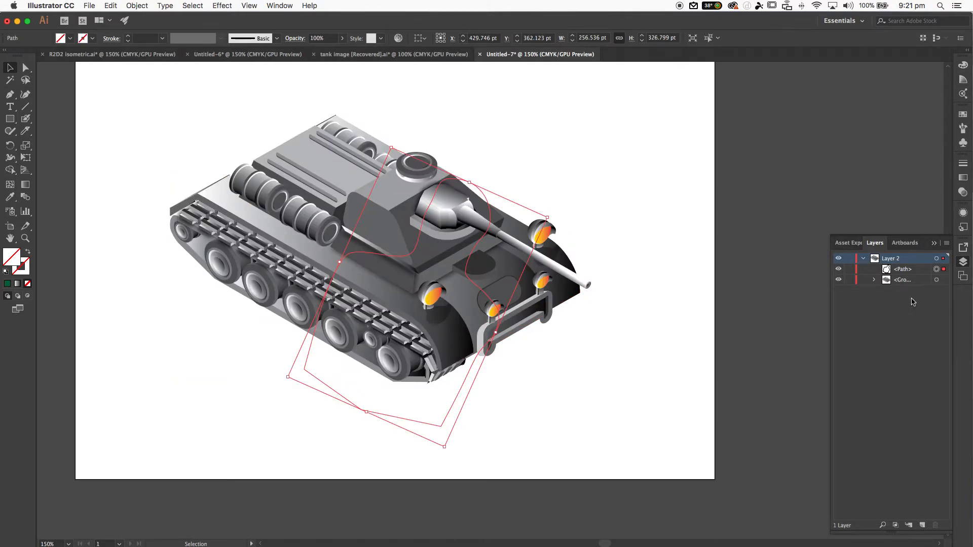
{"action": "left_click", "coordinate": [438, 442]}
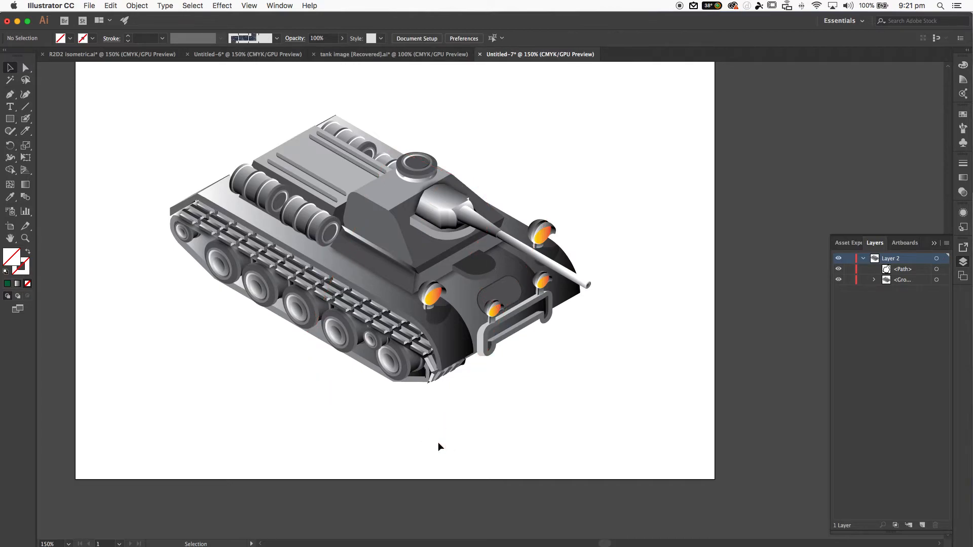
Isolate the unfilled silhouette path, enlarge it to about 275 × 416 pt, rotate it back towards upright, and deselect it
{"action": "left_click", "coordinate": [429, 422]}
{"action": "double_click", "coordinate": [429, 422]}
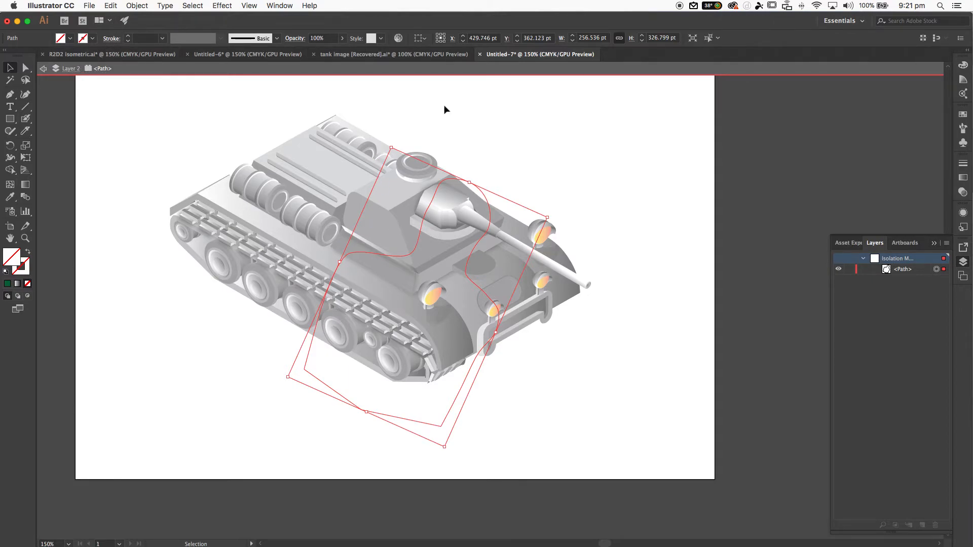
{"action": "left_click_drag", "start_coordinate": [392, 147], "coordinate": [446, 150]}
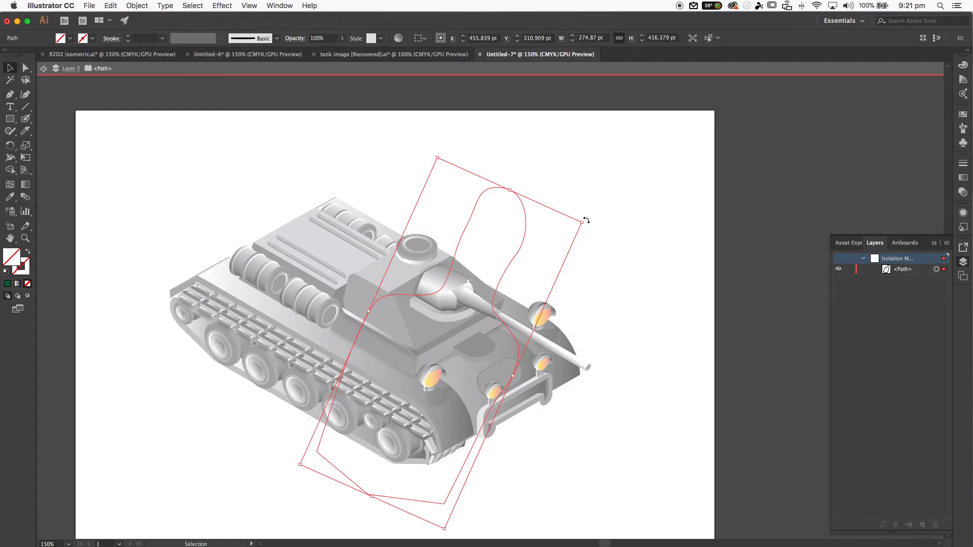
{"action": "left_click_drag", "start_coordinate": [588, 218], "coordinate": [495, 199]}
{"action": "left_click", "coordinate": [280, 297]}
{"action": "left_click", "coordinate": [268, 295]}
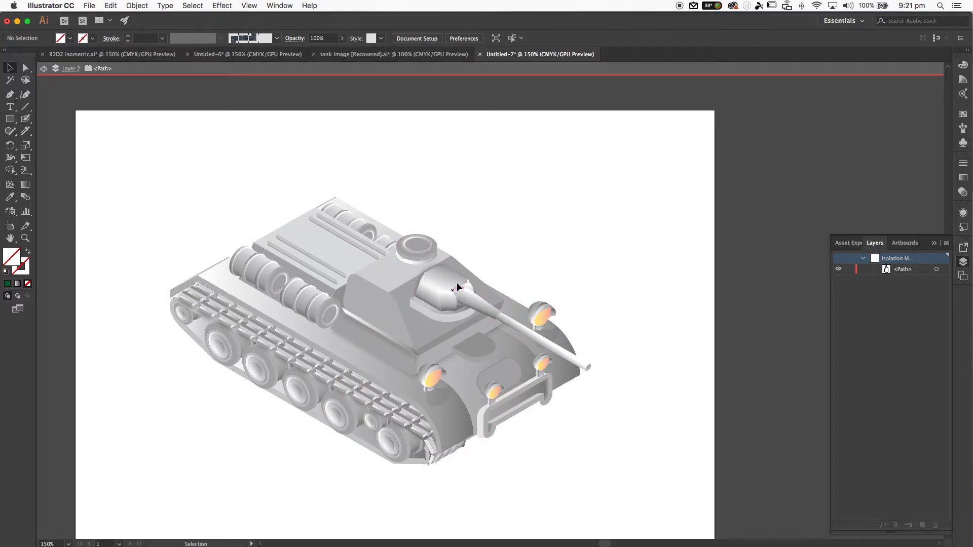
Select the isolated silhouette path and shrink it to about 74 × 152 pt over the tank's rear deck
{"action": "left_click_drag", "start_coordinate": [328, 195], "coordinate": [596, 356]}
{"action": "left_click_drag", "start_coordinate": [324, 281], "coordinate": [633, 449]}
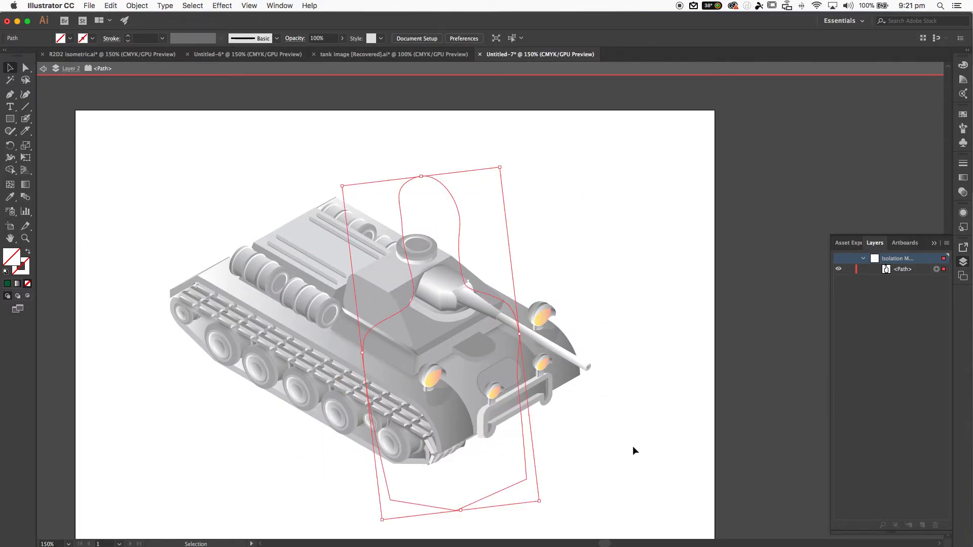
{"action": "left_click", "coordinate": [458, 353]}
{"action": "left_click_drag", "start_coordinate": [542, 270], "coordinate": [427, 374]}
{"action": "left_click_drag", "start_coordinate": [539, 501], "coordinate": [418, 437]}
{"action": "left_click_drag", "start_coordinate": [378, 250], "coordinate": [337, 334]}
{"action": "left_click_drag", "start_coordinate": [340, 204], "coordinate": [443, 310]}
{"action": "left_click_drag", "start_coordinate": [304, 134], "coordinate": [451, 268]}
{"action": "left_click_drag", "start_coordinate": [394, 296], "coordinate": [360, 356]}
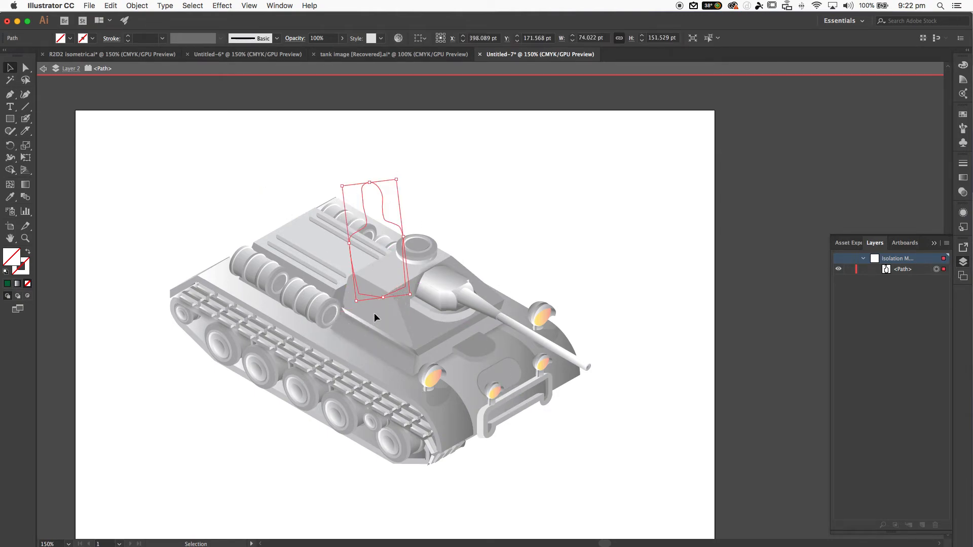
Stretch the silhouette path to about 115 × 279 pt and return to the Layer 2 isolation level
{"action": "left_click_drag", "start_coordinate": [385, 299], "coordinate": [391, 391]}
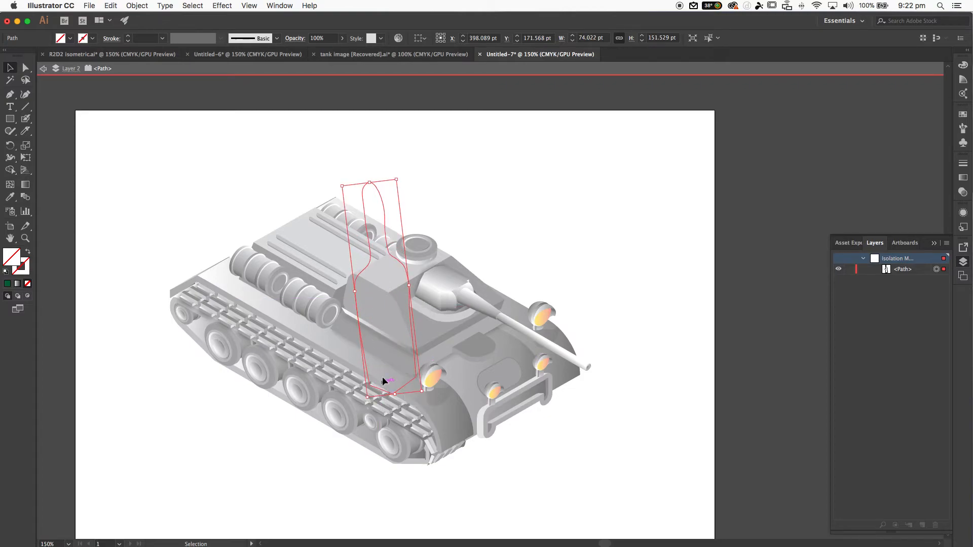
{"action": "left_click_drag", "start_coordinate": [409, 283], "coordinate": [437, 281]}
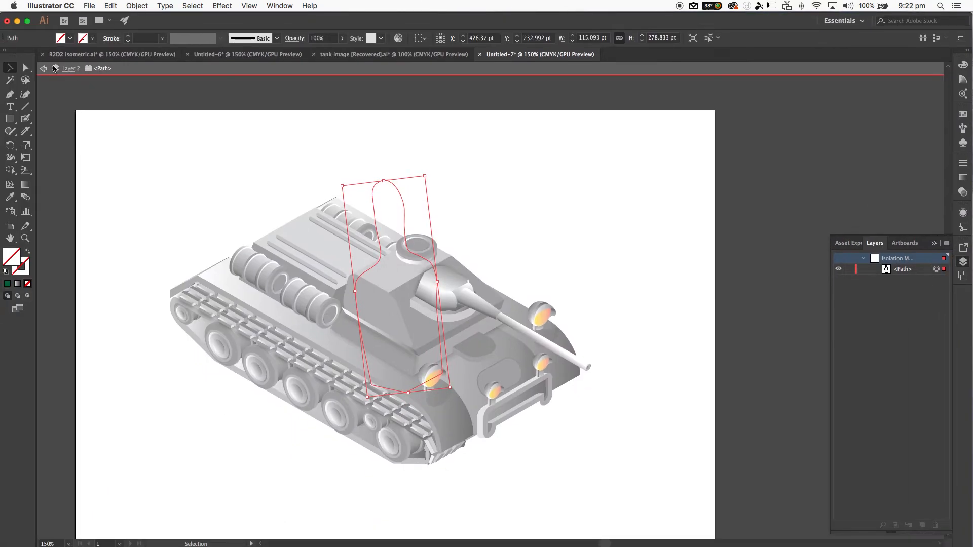
{"action": "left_click", "coordinate": [56, 69]}
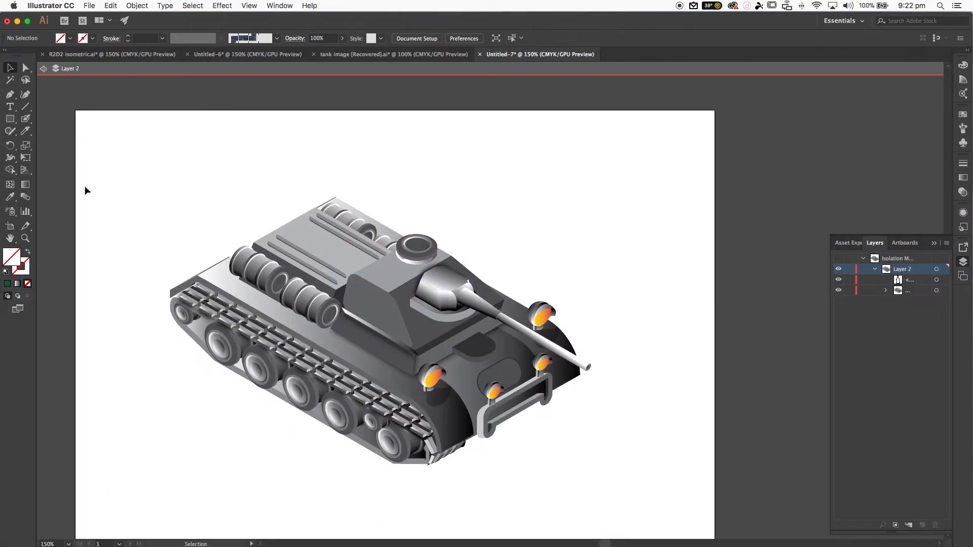
Target all artwork in Layer 2 and make a clipping mask with the silhouette path
{"action": "left_click", "coordinate": [935, 269]}
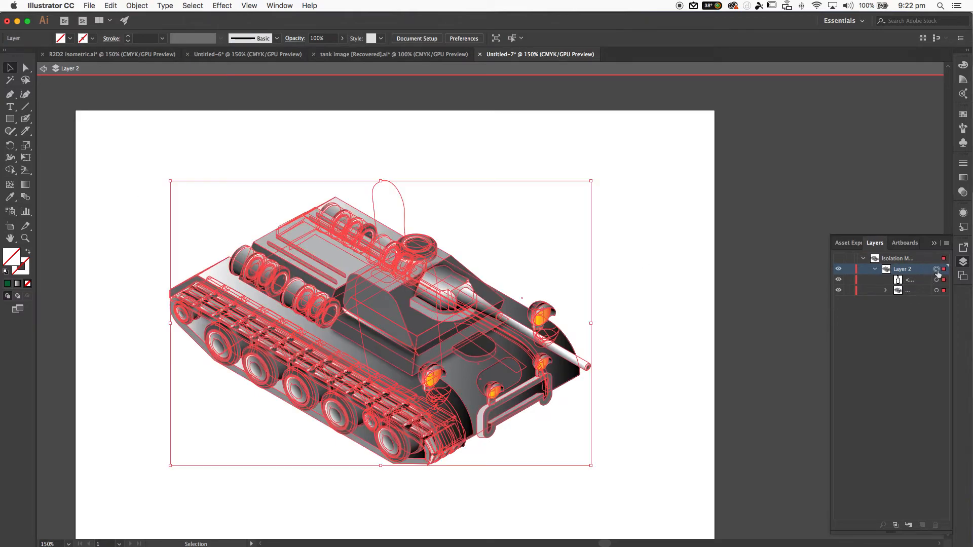
{"action": "left_click", "coordinate": [136, 6]}
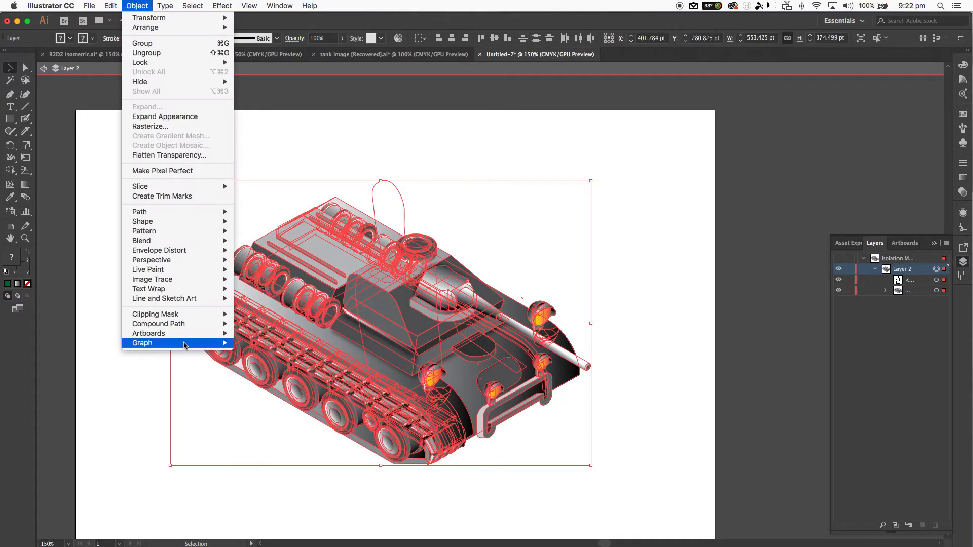
{"action": "left_click", "coordinate": [287, 314]}
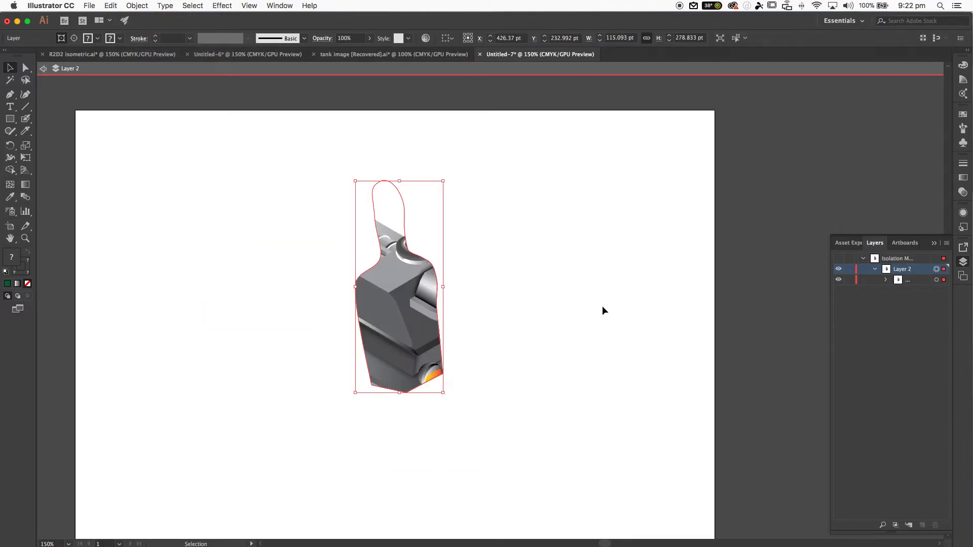
{"action": "left_click", "coordinate": [554, 308]}
Select the clip group, exit isolation mode, release its clipping mask, and delete the silhouette path
{"action": "left_click", "coordinate": [874, 269]}
{"action": "left_click_drag", "start_coordinate": [293, 144], "coordinate": [596, 379]}
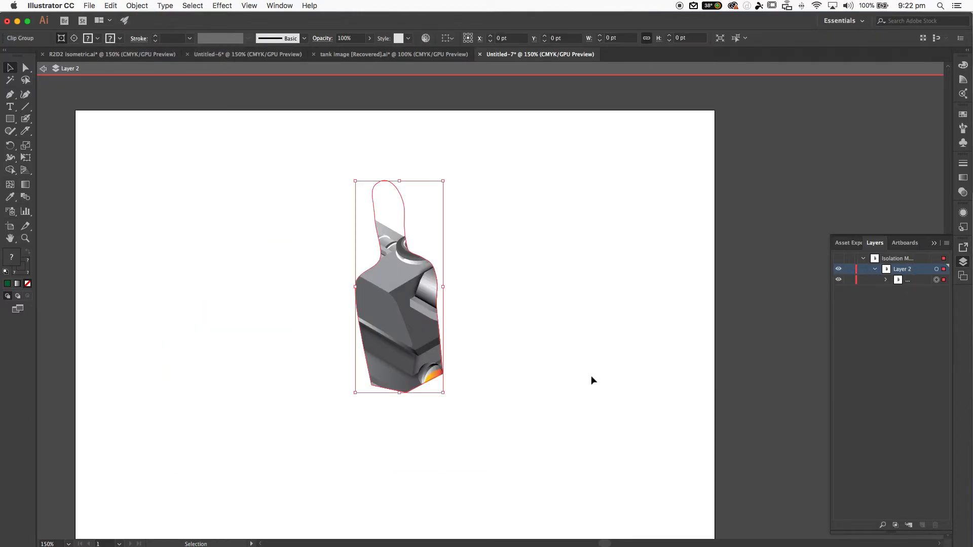
{"action": "left_click", "coordinate": [42, 68]}
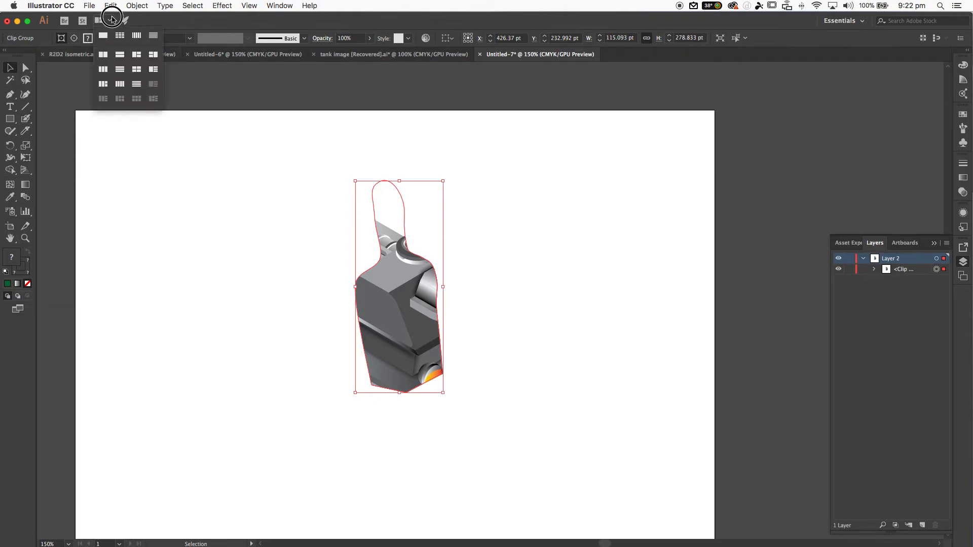
{"action": "left_click", "coordinate": [138, 6]}
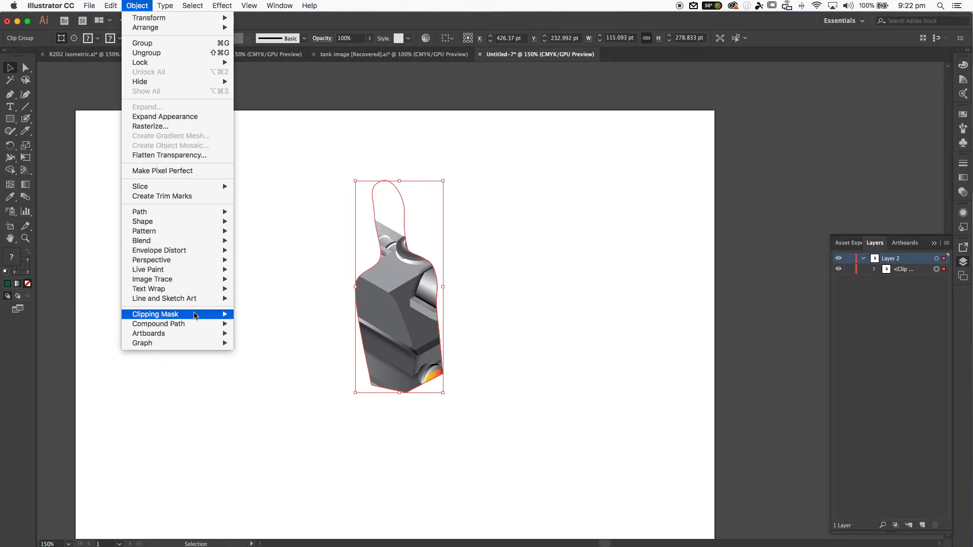
{"action": "left_click", "coordinate": [277, 324]}
{"action": "left_click", "coordinate": [408, 159]}
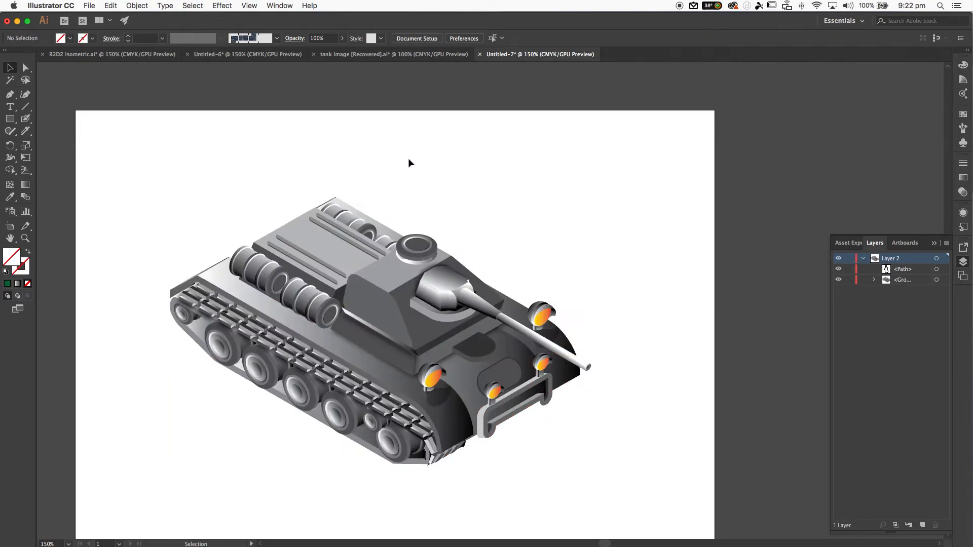
{"action": "left_click", "coordinate": [403, 199]}
{"action": "key", "text": "Delete"}
Add the text TANK above the tank and enlarge it over the illustration to about 512 × 365 pt
{"action": "key", "text": "t"}
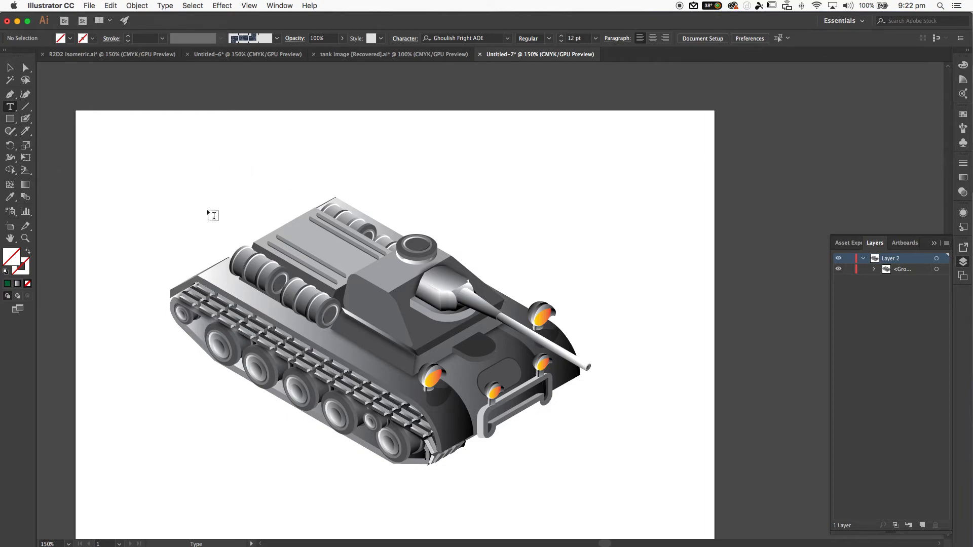
{"action": "left_click", "coordinate": [212, 178]}
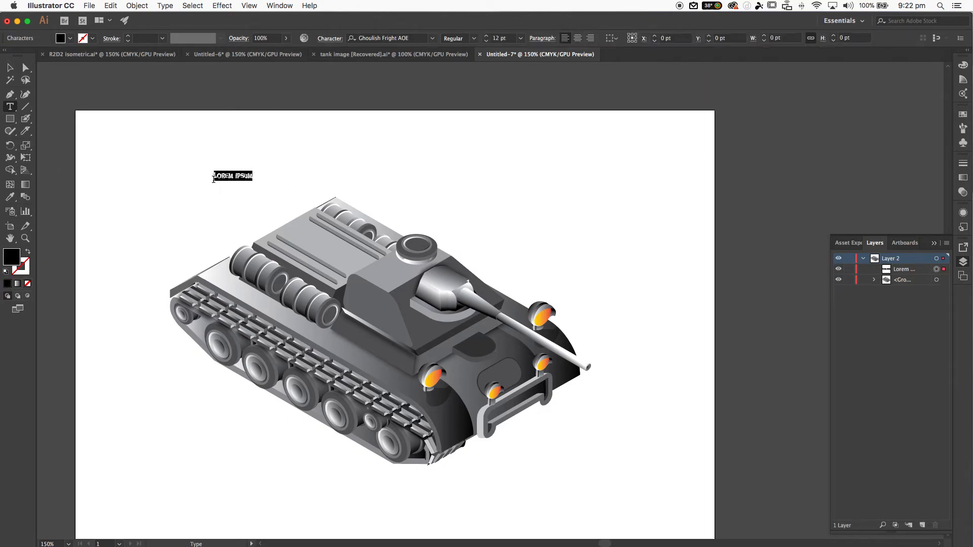
{"action": "type", "text": "TANK"}
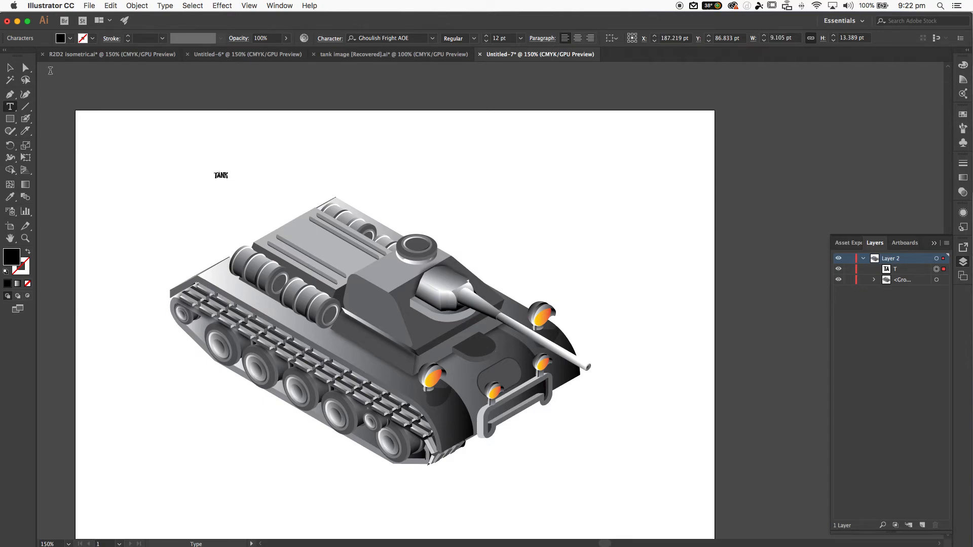
{"action": "left_click", "coordinate": [11, 68]}
{"action": "left_click_drag", "start_coordinate": [228, 183], "coordinate": [679, 448]}
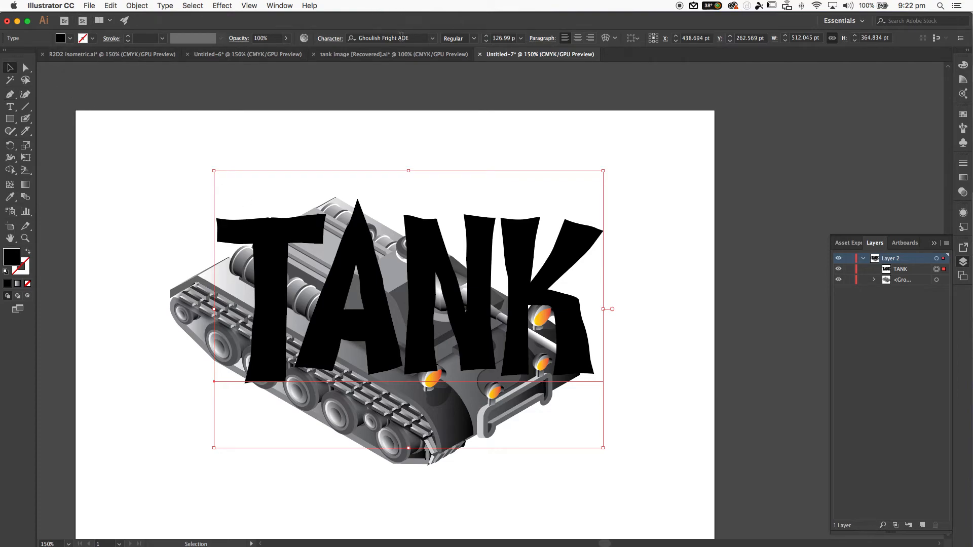
Preview alternative fonts on the TANK text
{"action": "left_click", "coordinate": [401, 38]}
{"action": "left_click", "coordinate": [433, 38]}
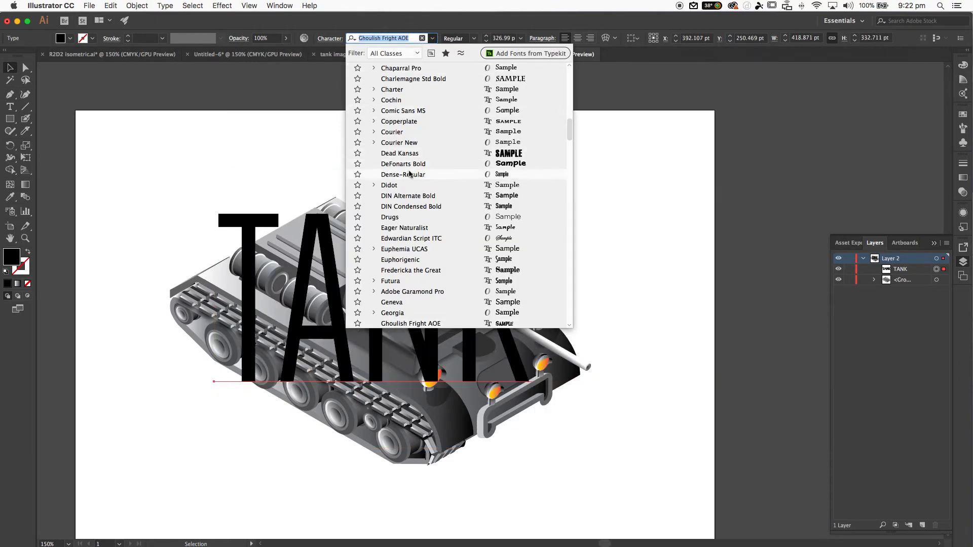
{"action": "scroll", "coordinate": [410, 174], "scroll_direction": "down", "scroll_amount": 2}
{"action": "scroll", "coordinate": [397, 223], "scroll_direction": "up", "scroll_amount": 2}
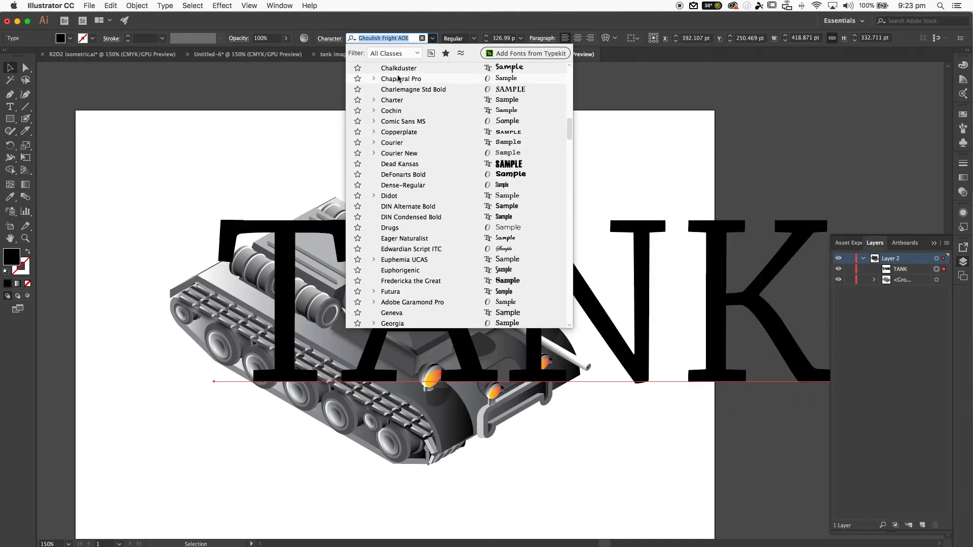
{"action": "left_click", "coordinate": [228, 169]}
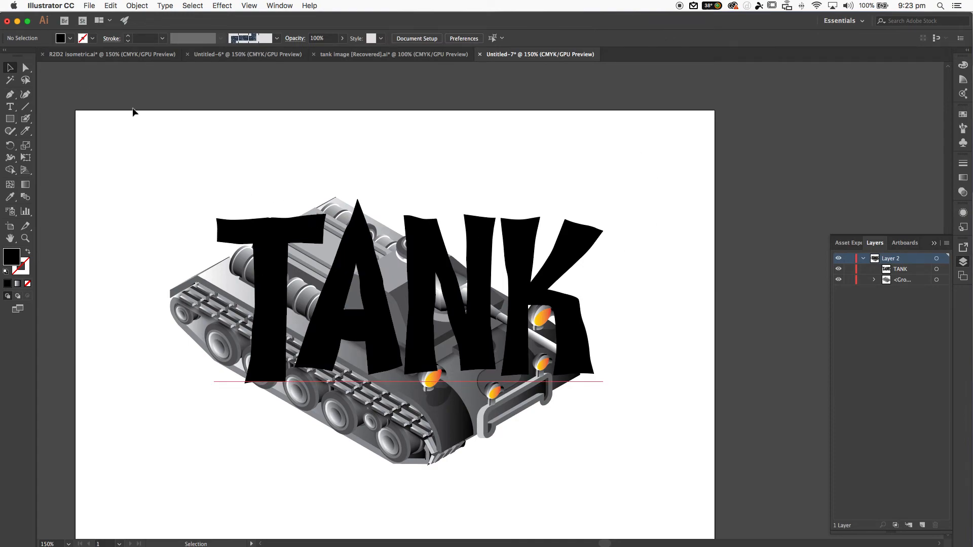
Select the TANK text, show an enlarged Actions panel beside the artboard, and switch it to Button Mode
{"action": "left_click", "coordinate": [269, 247]}
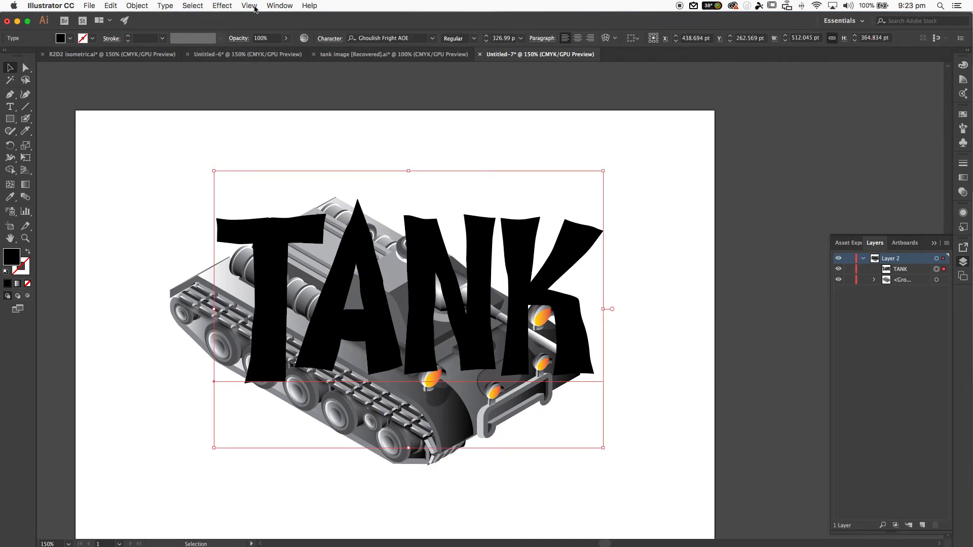
{"action": "left_click", "coordinate": [272, 7]}
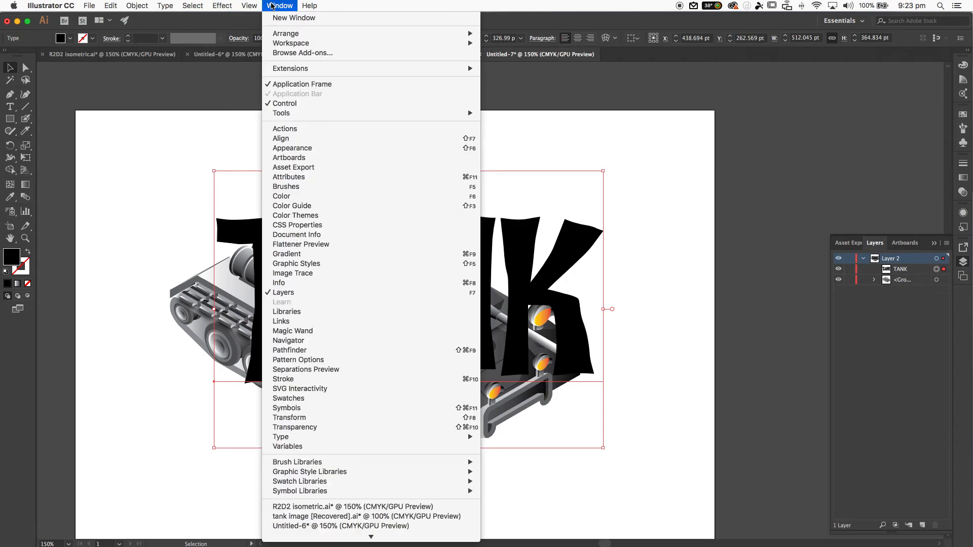
{"action": "left_click", "coordinate": [297, 129]}
{"action": "left_click_drag", "start_coordinate": [326, 200], "coordinate": [878, 85]}
{"action": "left_click_drag", "start_coordinate": [840, 166], "coordinate": [876, 371]}
{"action": "left_click", "coordinate": [895, 91]}
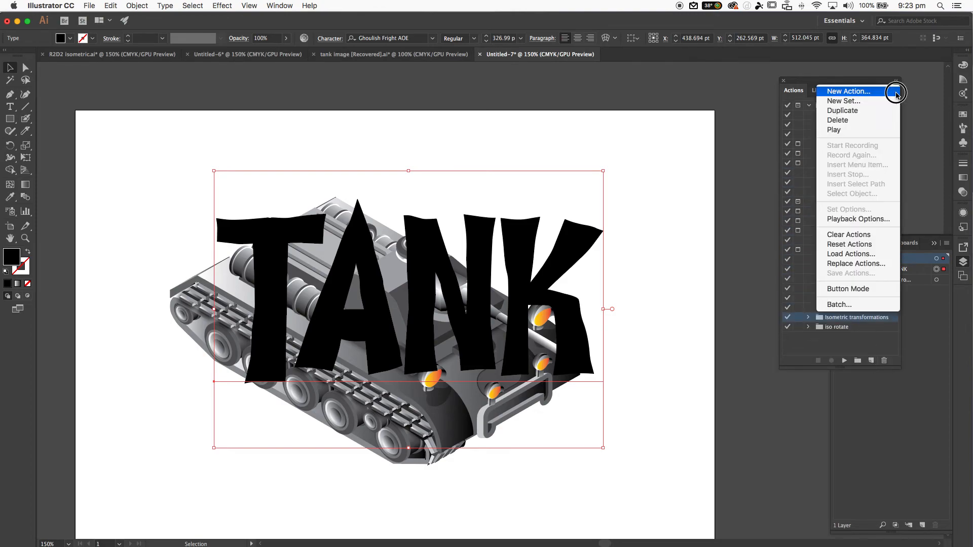
{"action": "left_click", "coordinate": [855, 291]}
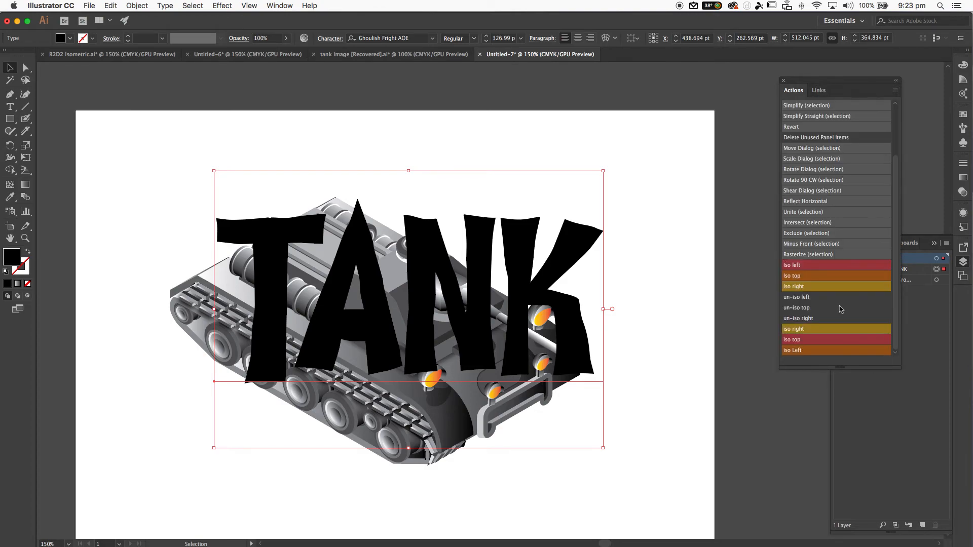
Apply the Iso left action to the TANK text and move the slanted word over the tank's side
{"action": "left_click", "coordinate": [801, 265]}
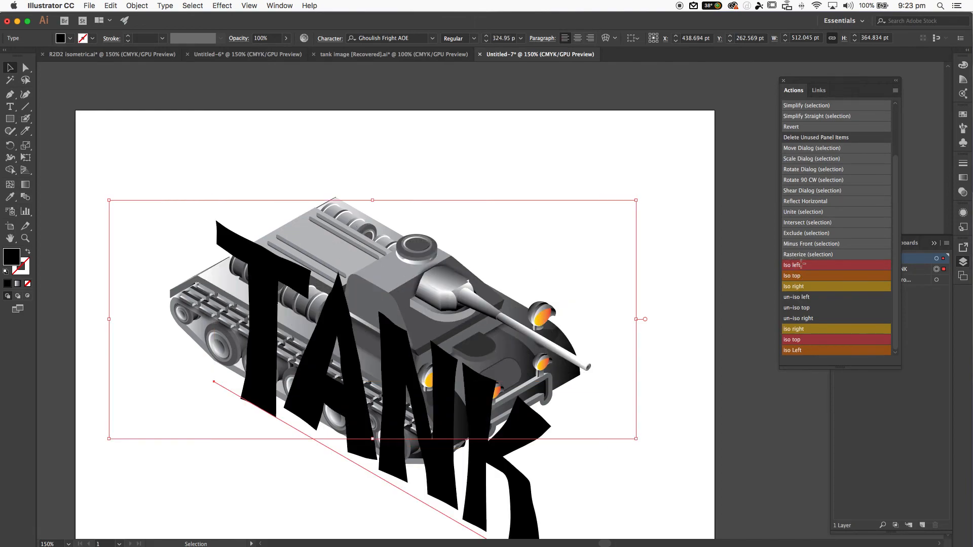
{"action": "left_click_drag", "start_coordinate": [473, 391], "coordinate": [465, 327]}
{"action": "left_click", "coordinate": [612, 271]}
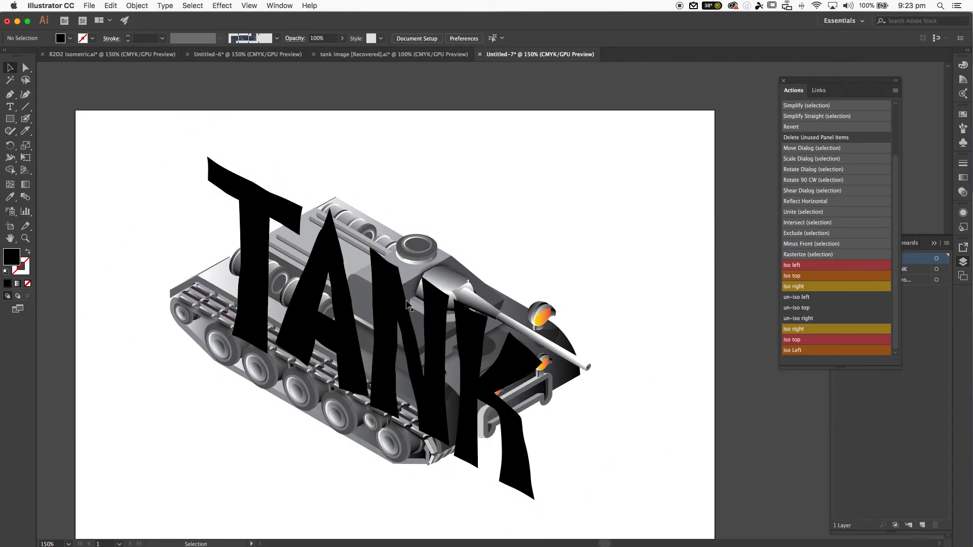
{"action": "left_click_drag", "start_coordinate": [430, 386], "coordinate": [400, 407]}
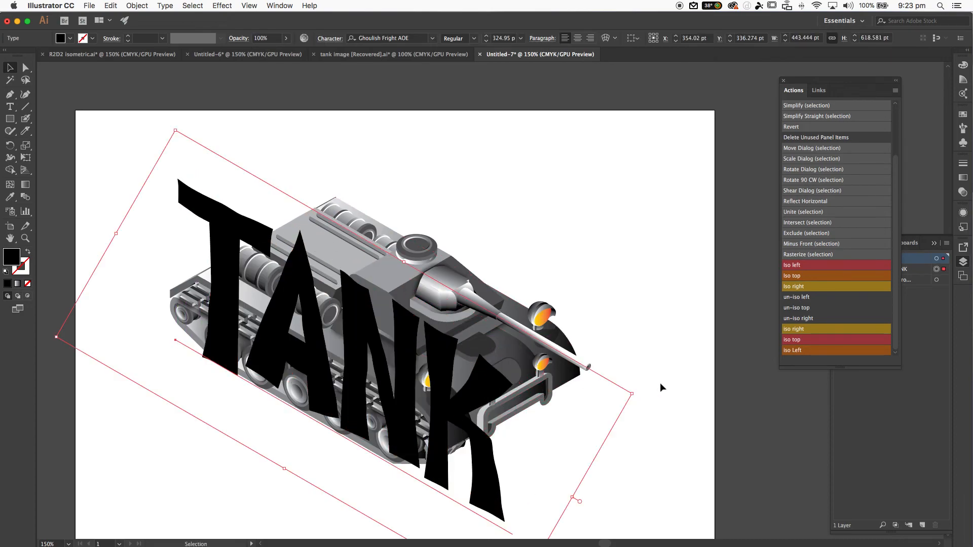
Shrink the slanted TANK text to about 301 × 420 pt and position it along the tank's track side
{"action": "left_click_drag", "start_coordinate": [634, 395], "coordinate": [448, 376]}
{"action": "left_click_drag", "start_coordinate": [346, 437], "coordinate": [434, 445]}
{"action": "left_click", "coordinate": [652, 449]}
Select the text and the tank group, make a clipping mask with the TANK text, and deselect the result
{"action": "key", "text": "super+a"}
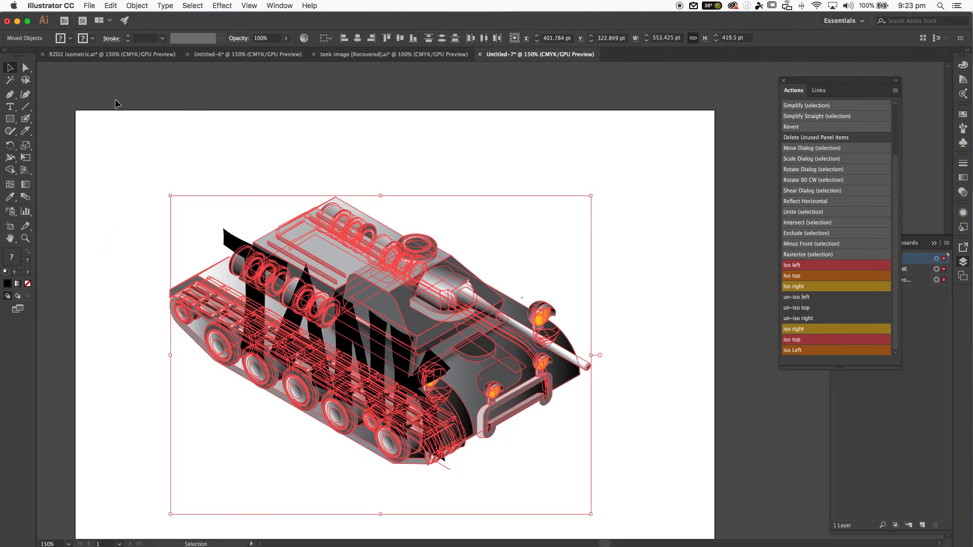
{"action": "left_click", "coordinate": [137, 5]}
{"action": "mouse_move", "coordinate": [213, 314]}
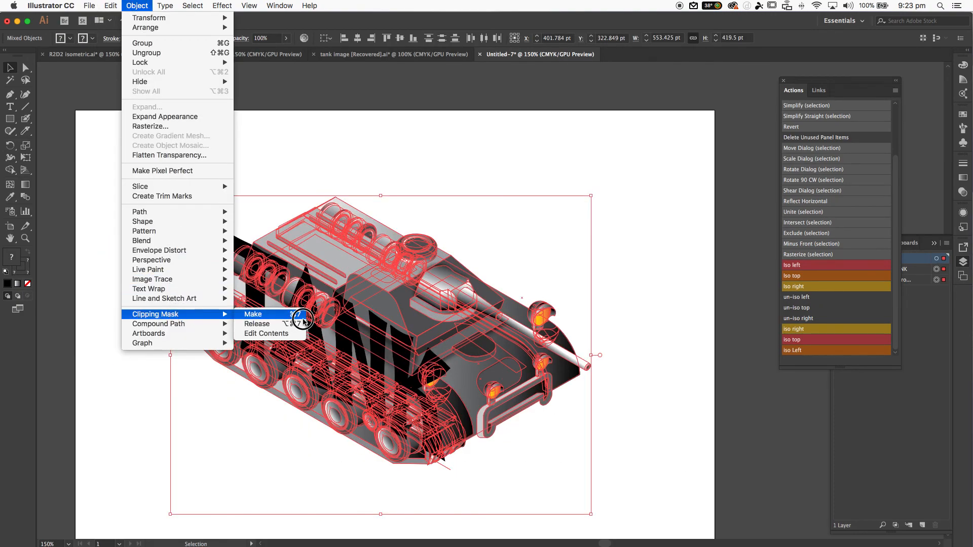
{"action": "left_click", "coordinate": [299, 320]}
{"action": "left_click", "coordinate": [536, 299]}
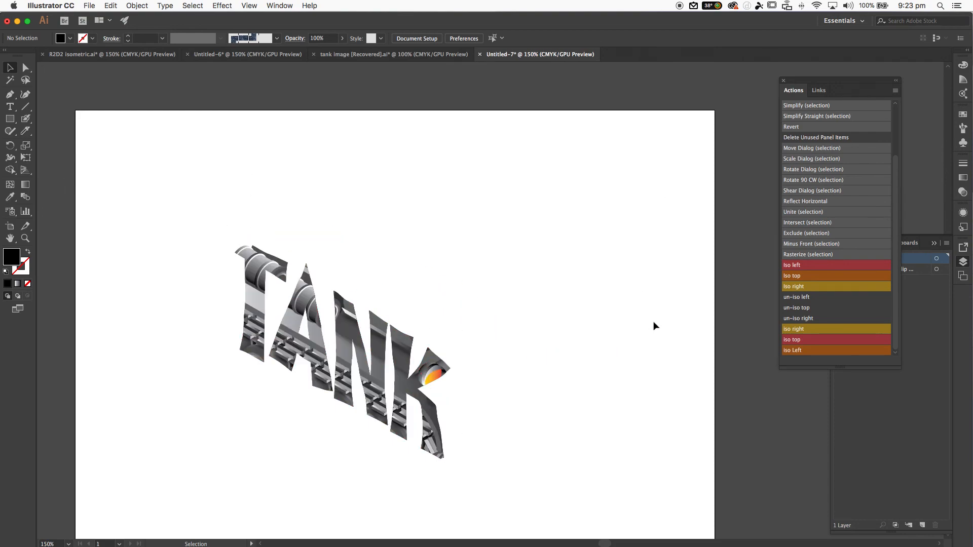
Edit the masking text inside the clip group by inserting DYHJ before the K, and deselect it
{"action": "key", "text": "e"}
{"action": "left_click", "coordinate": [12, 69]}
{"action": "left_click_drag", "start_coordinate": [174, 162], "coordinate": [670, 530]}
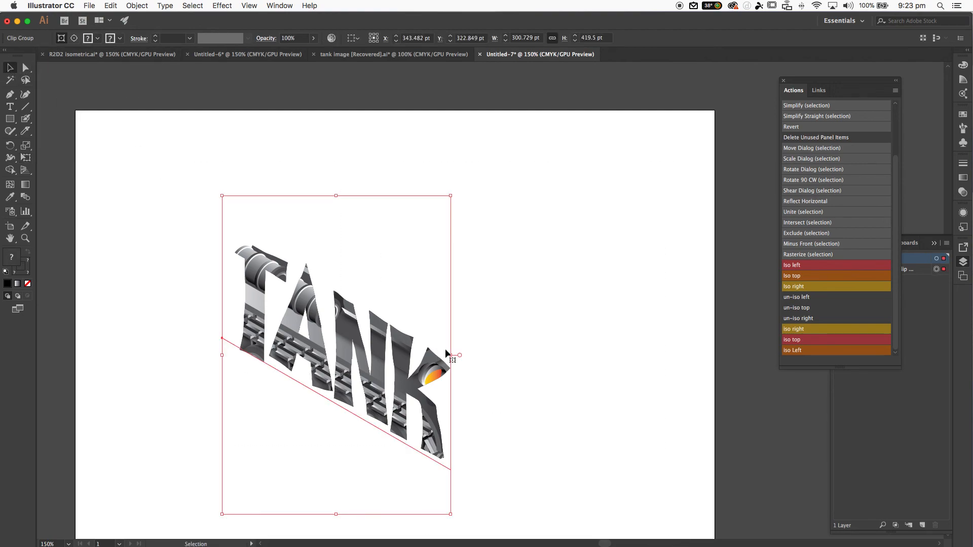
{"action": "double_click", "coordinate": [399, 365]}
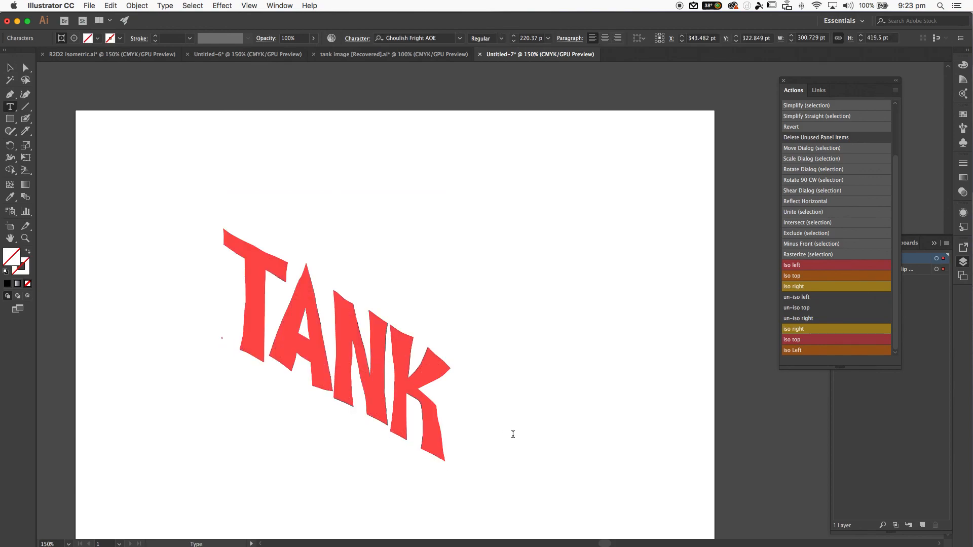
{"action": "type", "text": "DYHJ"}
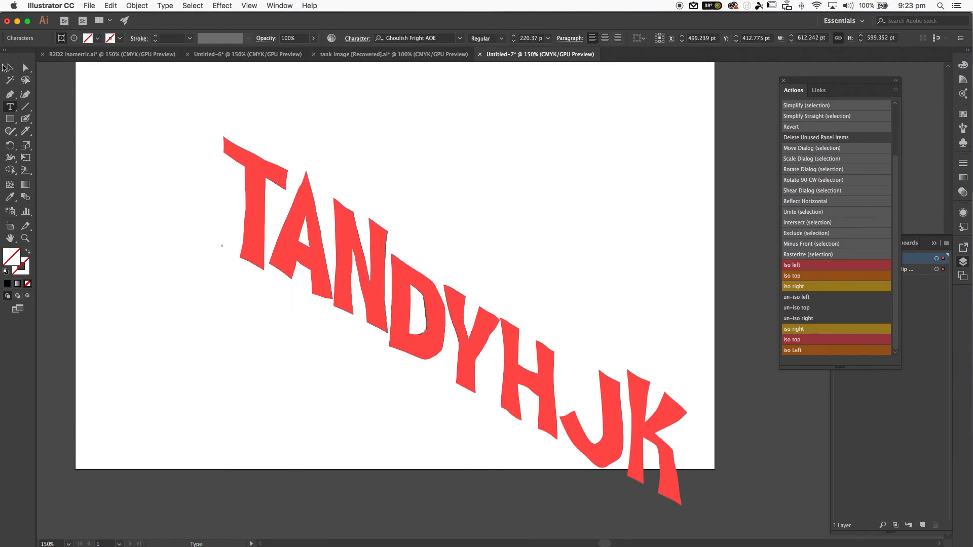
{"action": "left_click", "coordinate": [9, 67]}
{"action": "left_click", "coordinate": [130, 129]}
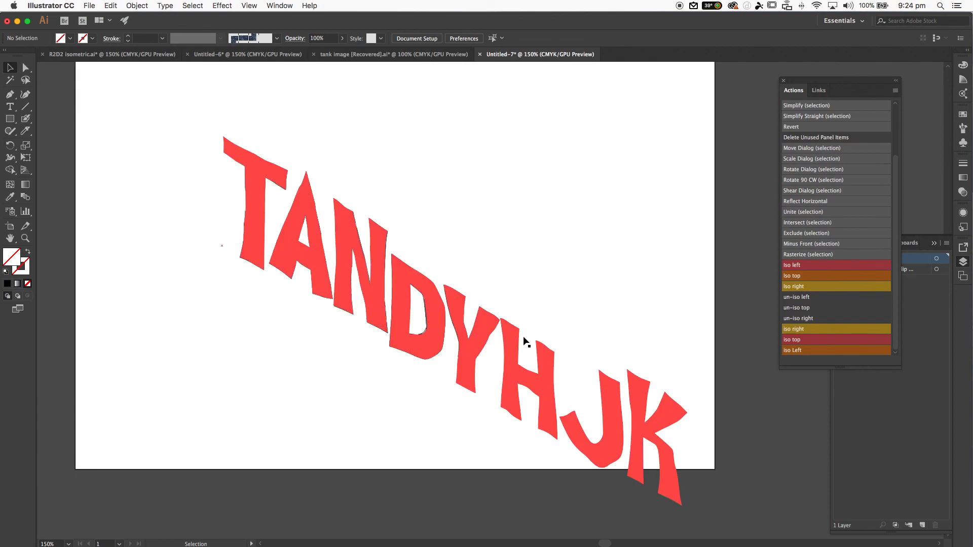
Release the clipping mask from the text clip group and select the TANDYHJK text on its own
{"action": "left_click", "coordinate": [515, 343]}
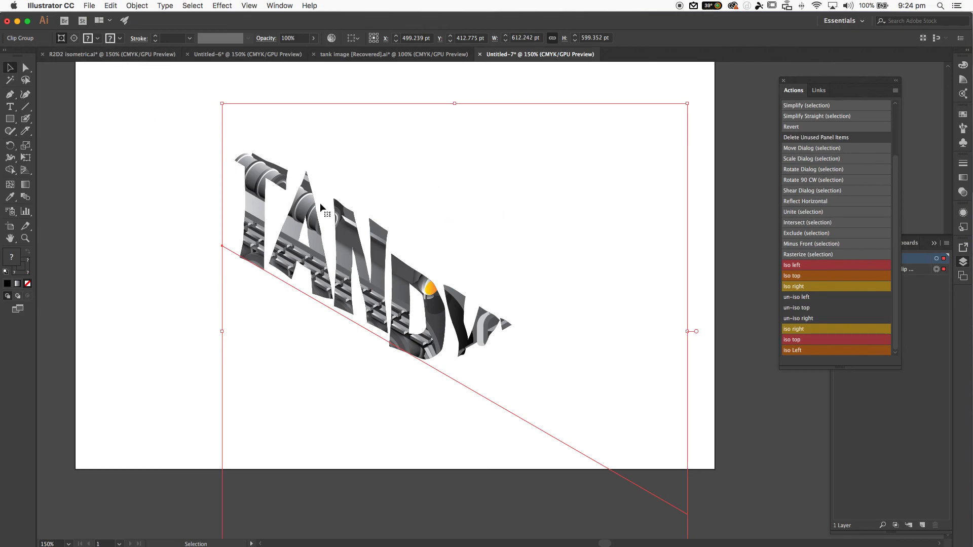
{"action": "left_click", "coordinate": [288, 221]}
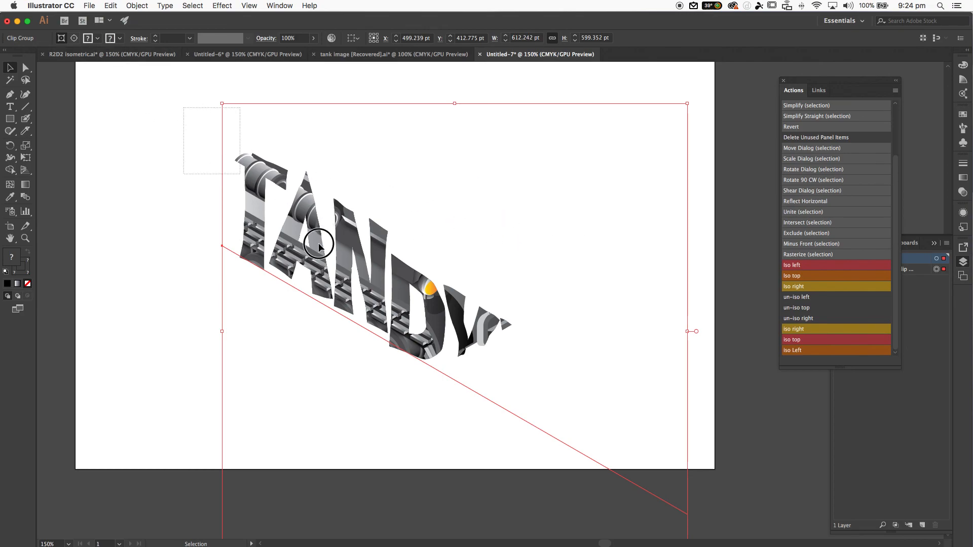
{"action": "left_click", "coordinate": [136, 5]}
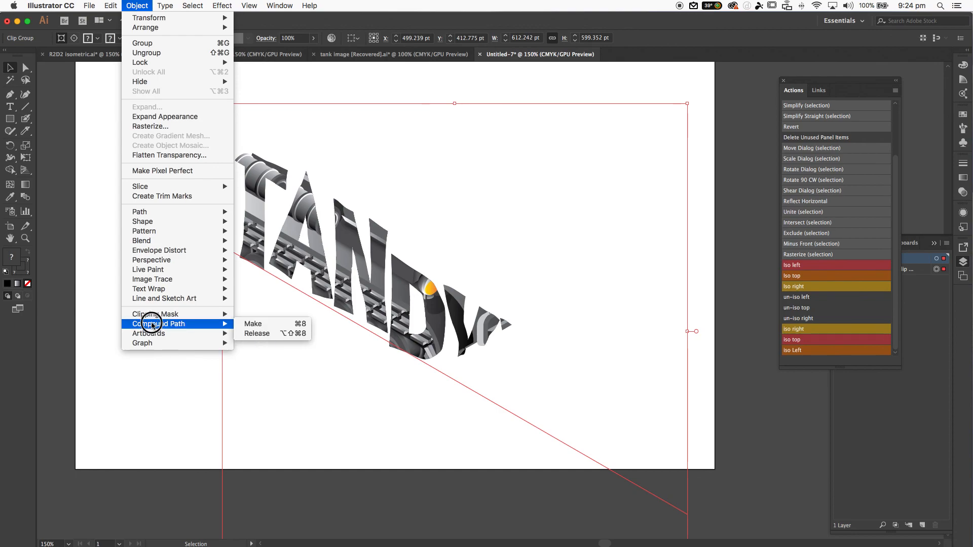
{"action": "mouse_move", "coordinate": [144, 315]}
{"action": "left_click", "coordinate": [267, 324]}
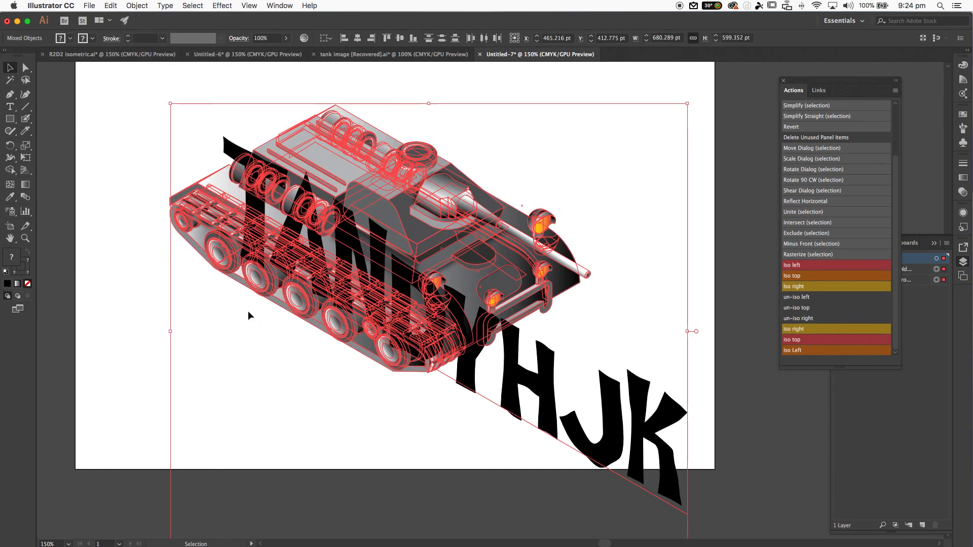
{"action": "left_click", "coordinate": [661, 308]}
{"action": "left_click", "coordinate": [664, 456]}
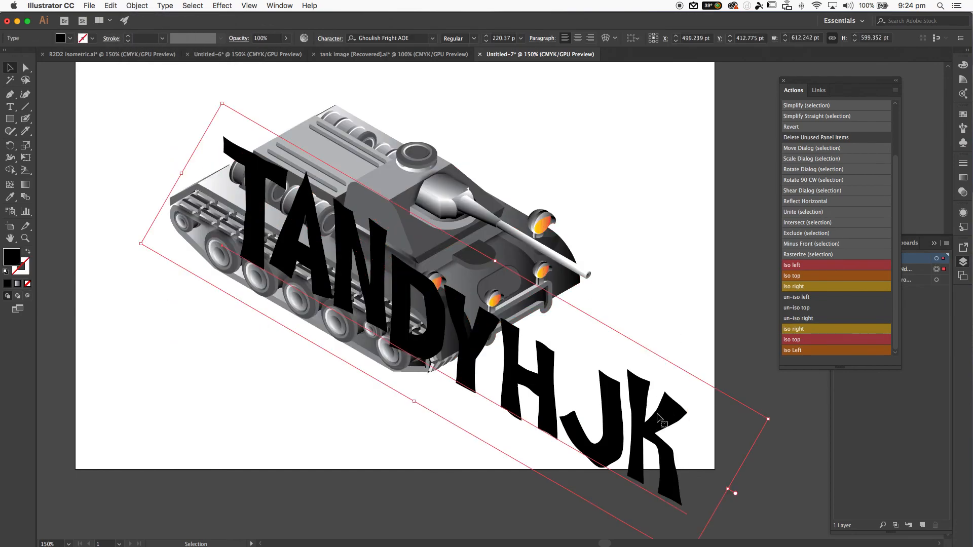